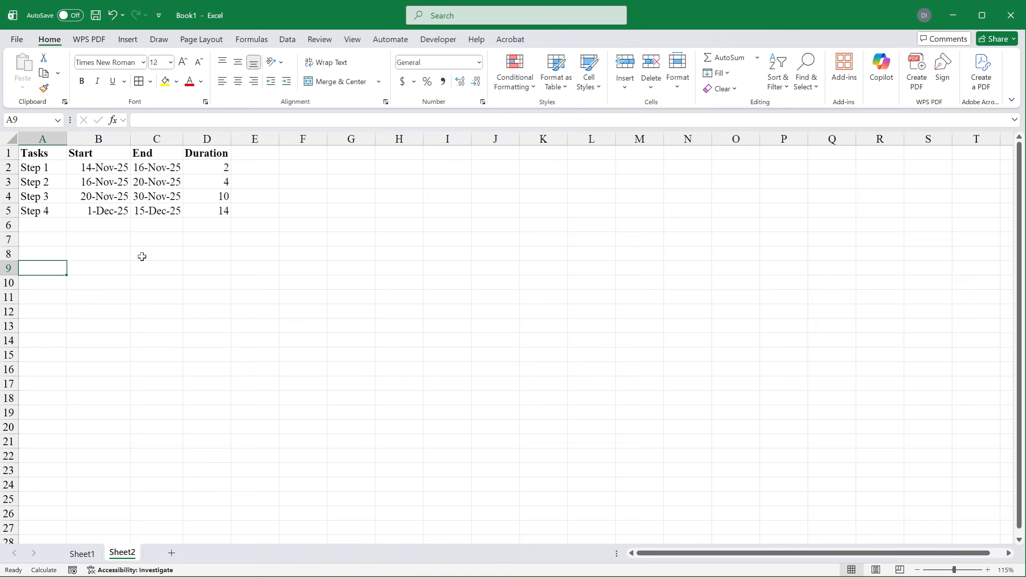
Examine the Duration formula in D2 and the Start and End columns that it uses
drag(217, 177, 214, 172)
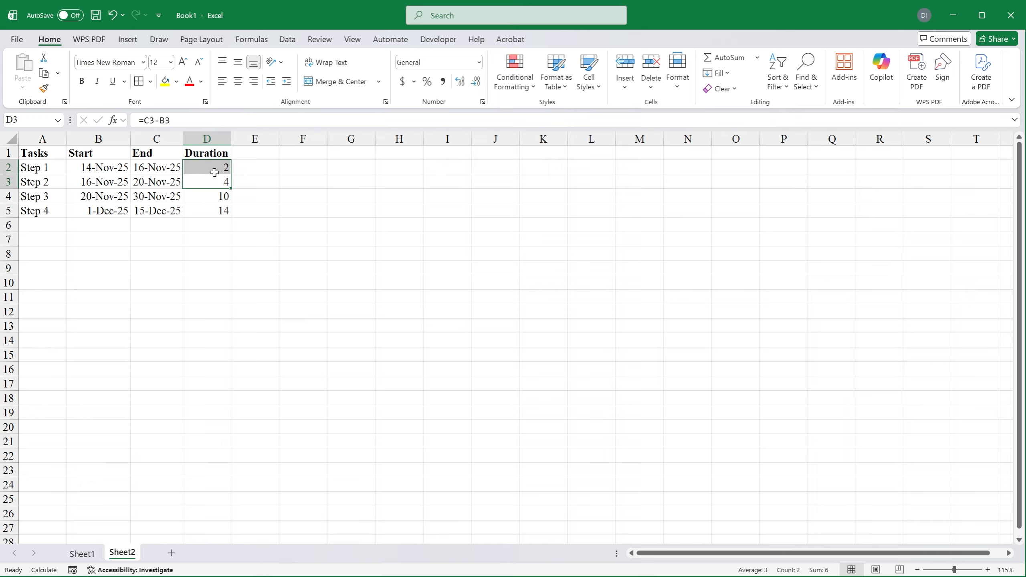
click(195, 164)
click(171, 121)
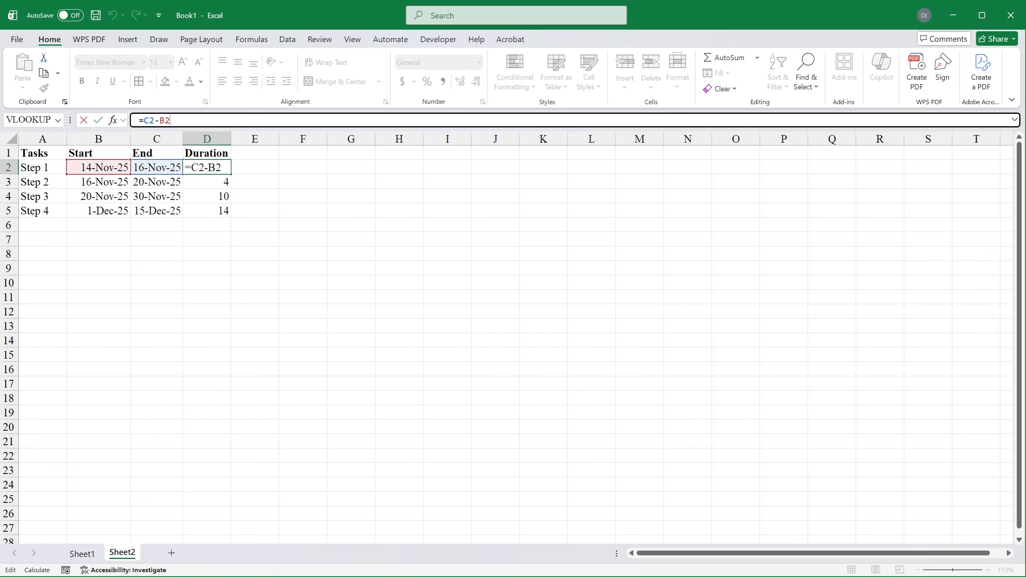
key(Return)
click(150, 138)
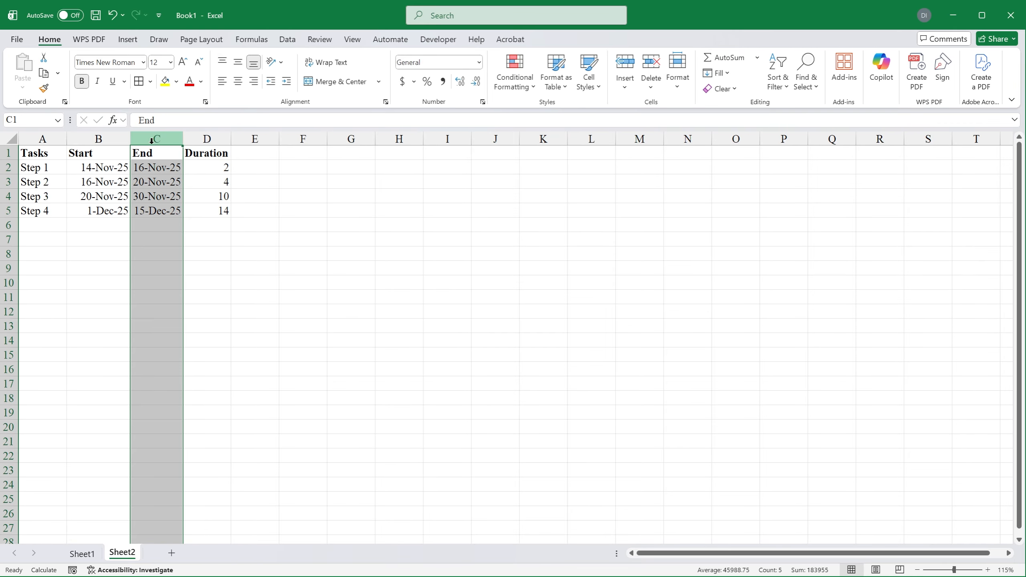
click(101, 138)
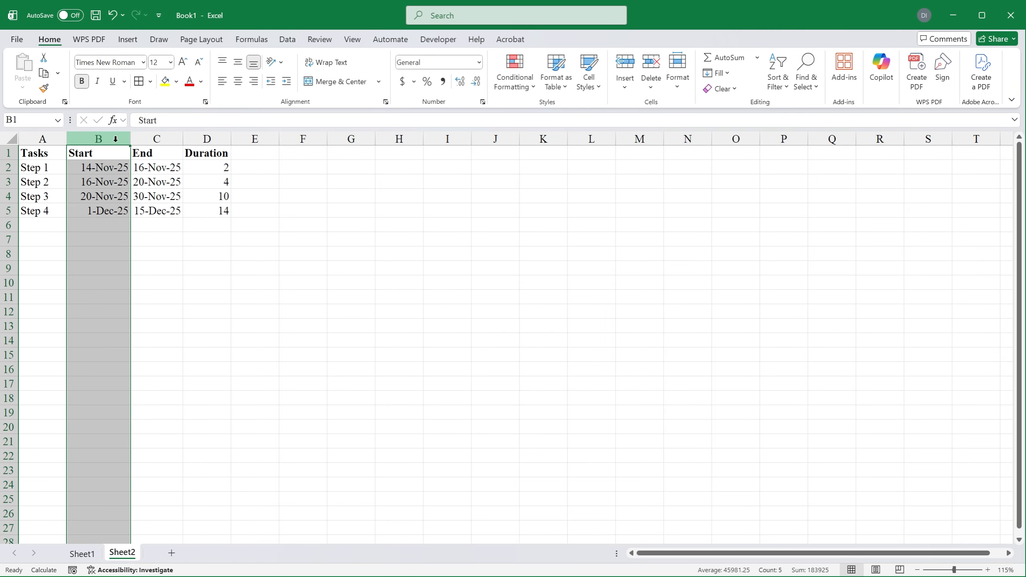
click(199, 172)
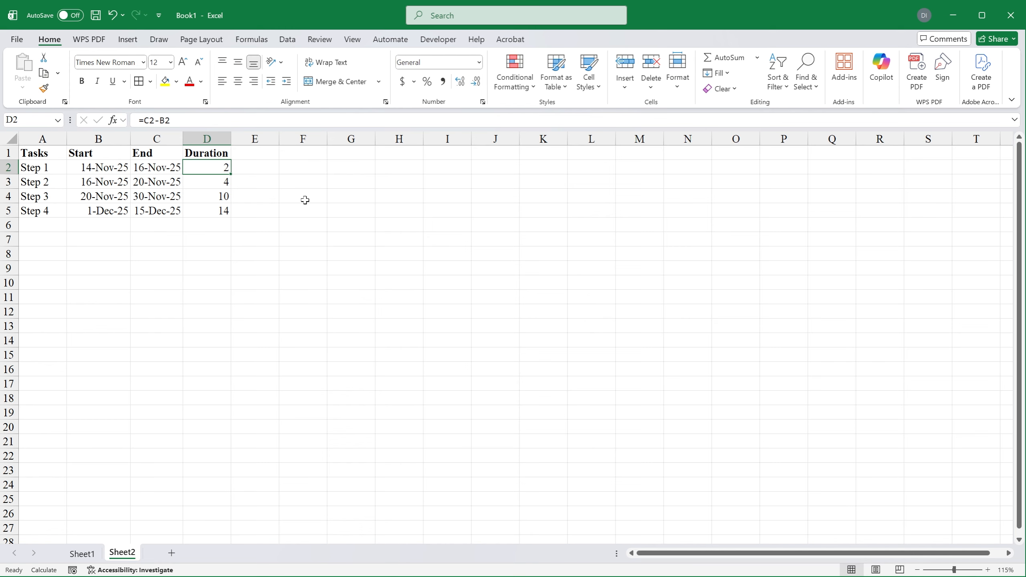
click(291, 209)
drag(222, 210, 41, 153)
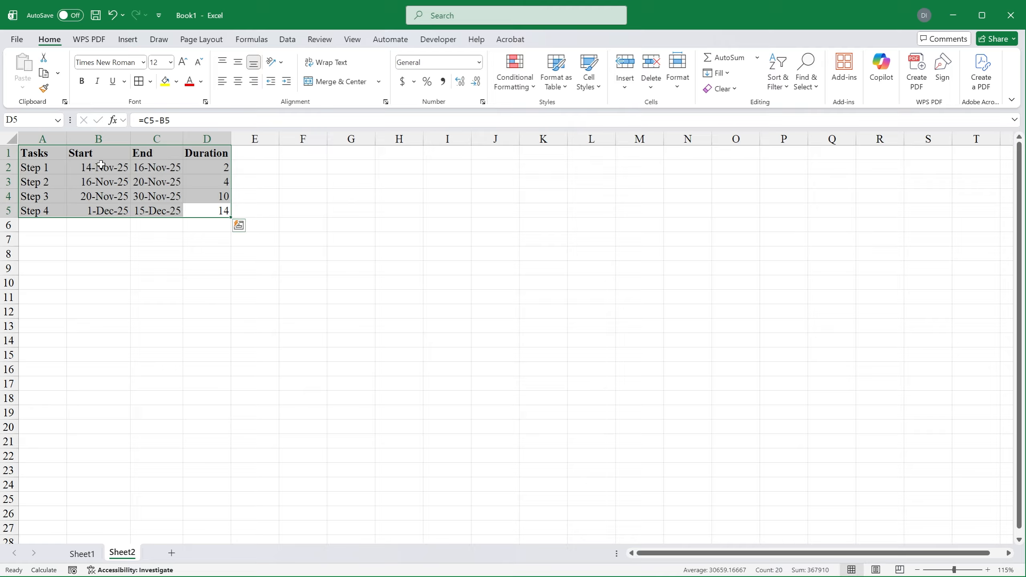
Insert a stacked bar chart from the Start data in B1:B5 and place it beside the task table
drag(101, 160, 105, 211)
click(138, 225)
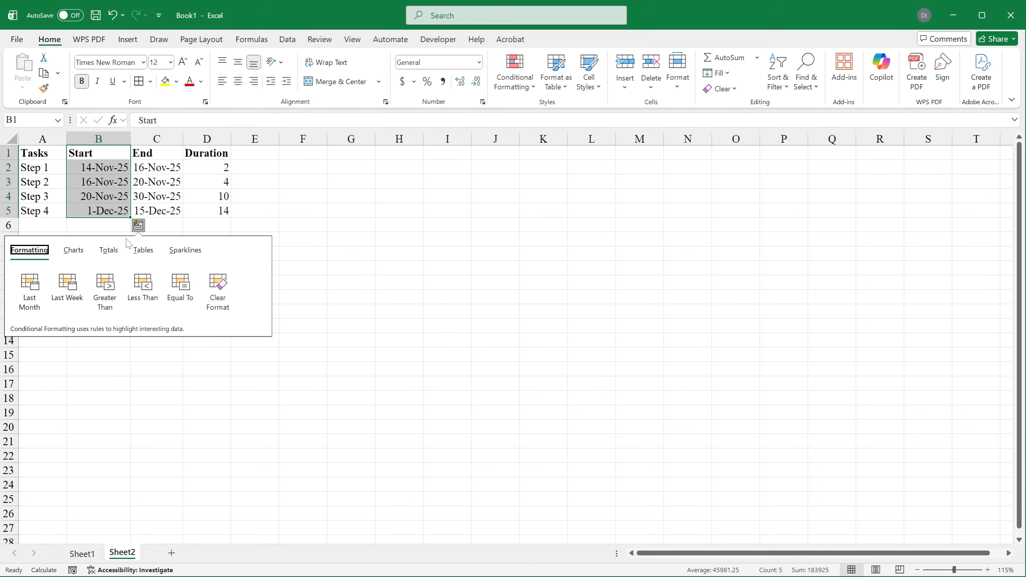
click(75, 261)
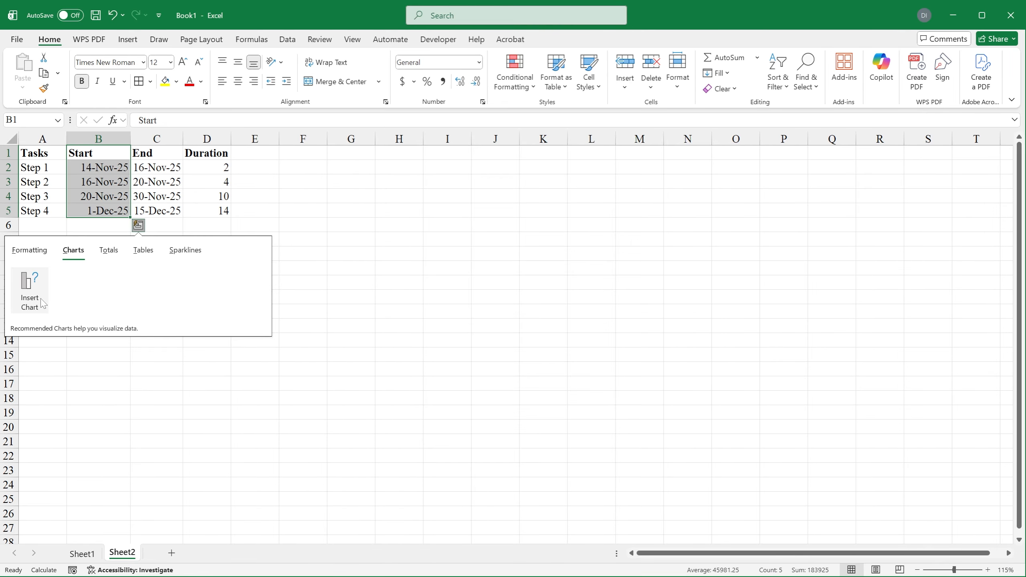
click(44, 303)
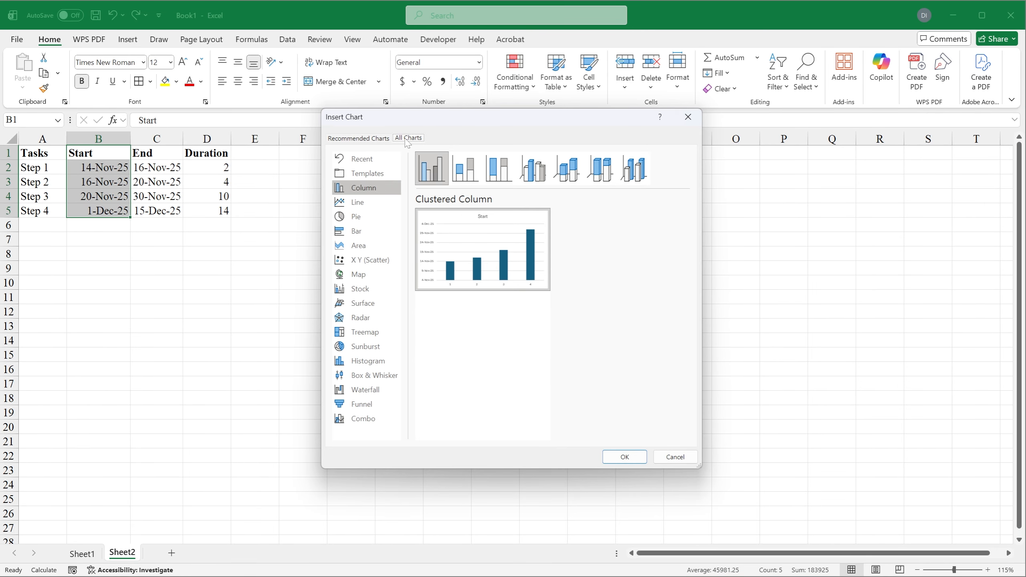
click(375, 139)
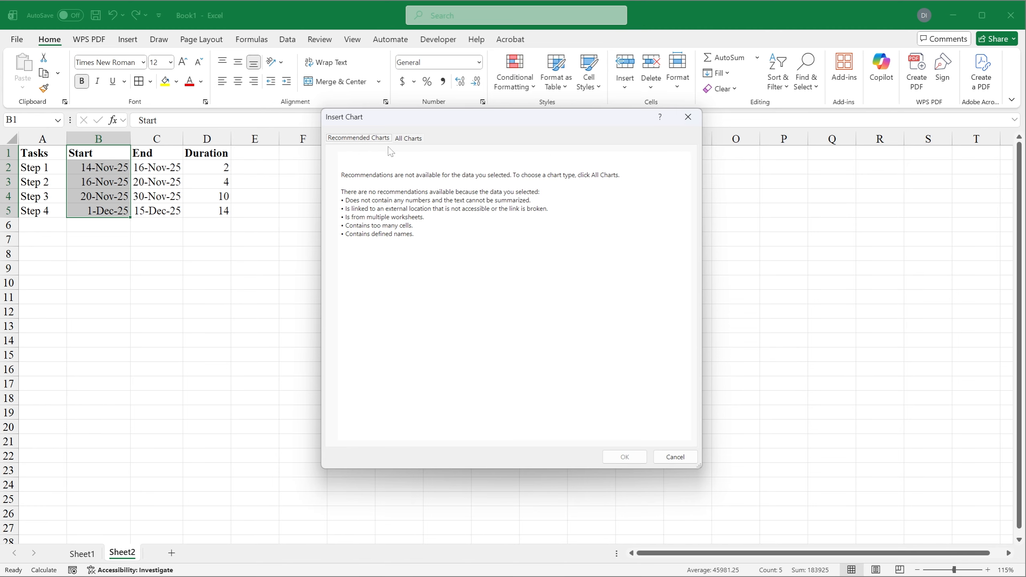
click(416, 139)
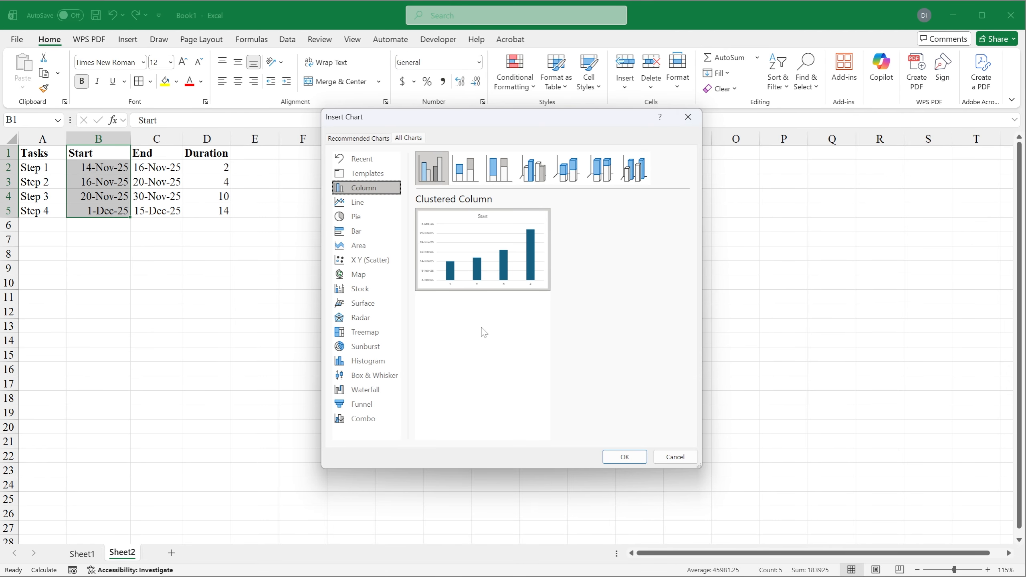
click(469, 170)
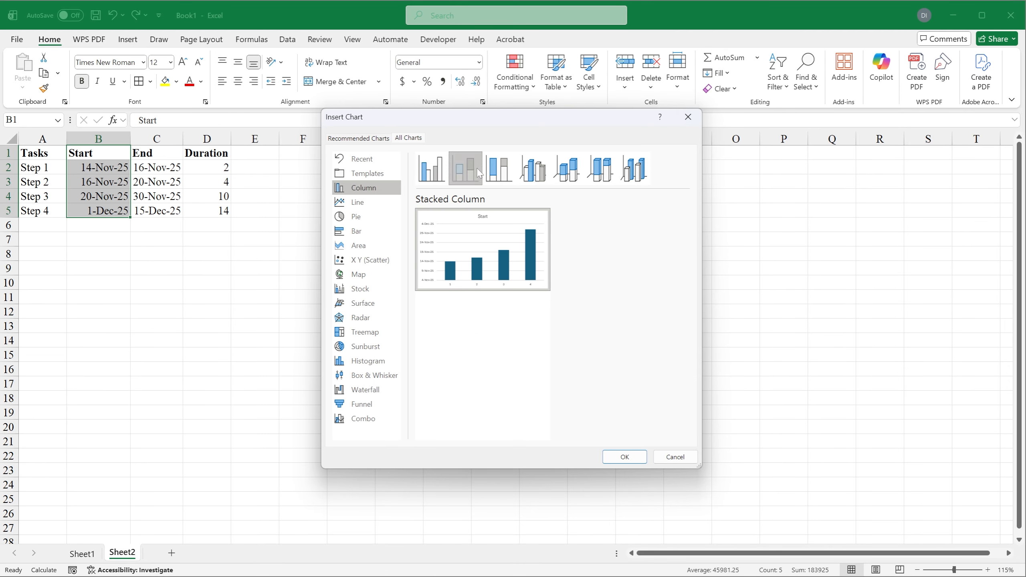
click(358, 246)
click(357, 231)
click(467, 169)
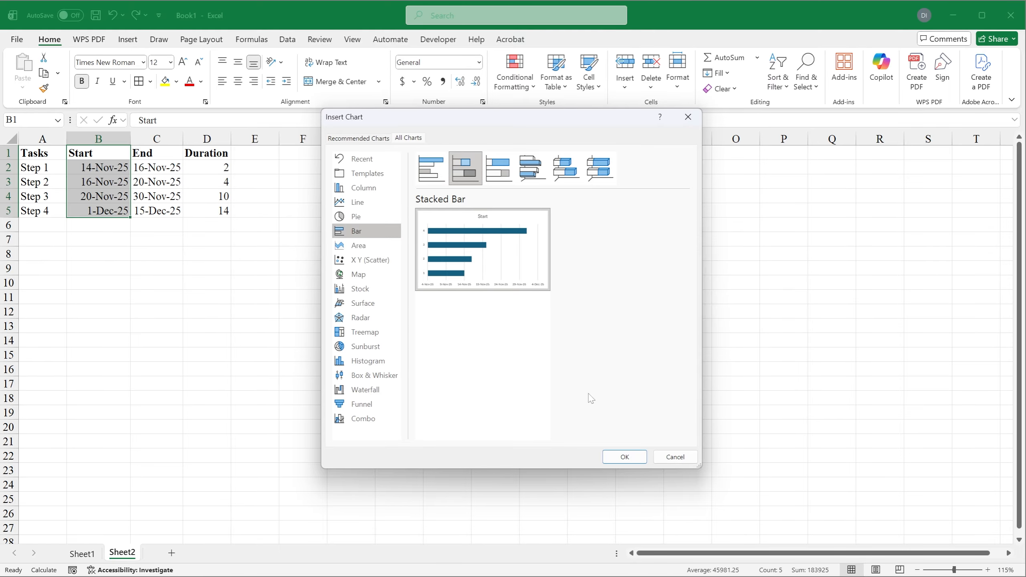
click(608, 452)
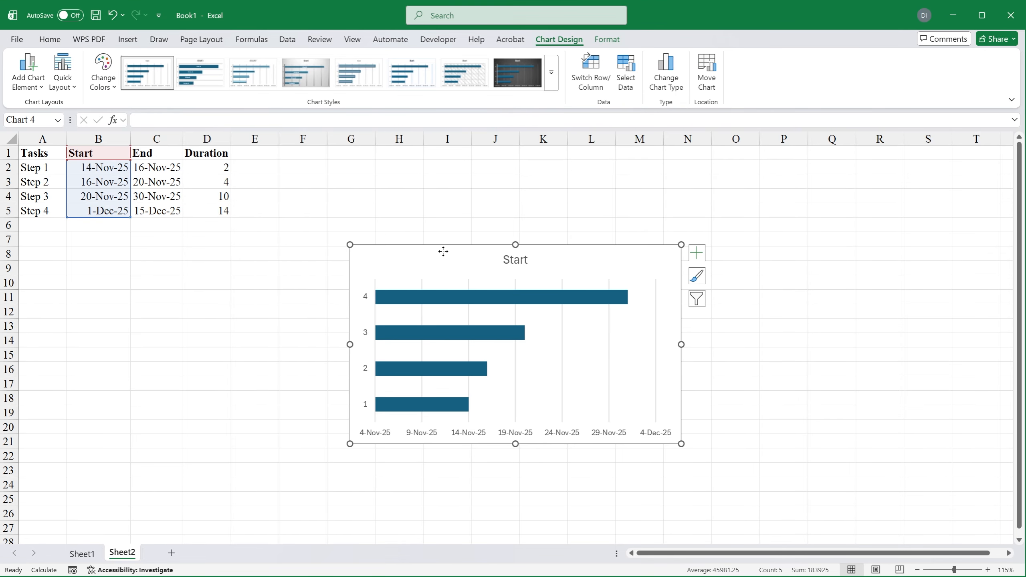
drag(443, 252, 378, 171)
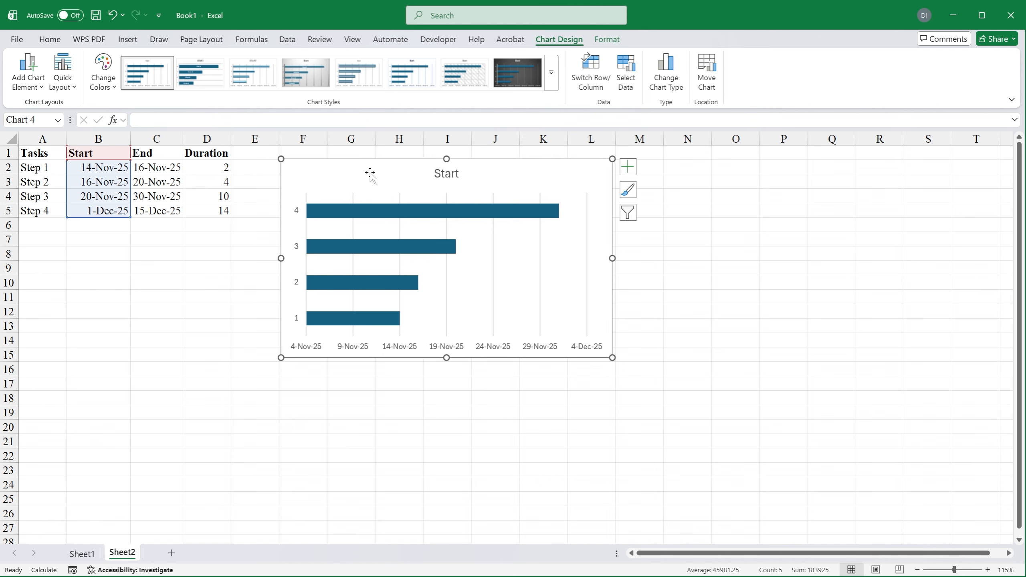
Add a second data series to the chart, named from D1 with its values taken from D2:D5
right_click(359, 172)
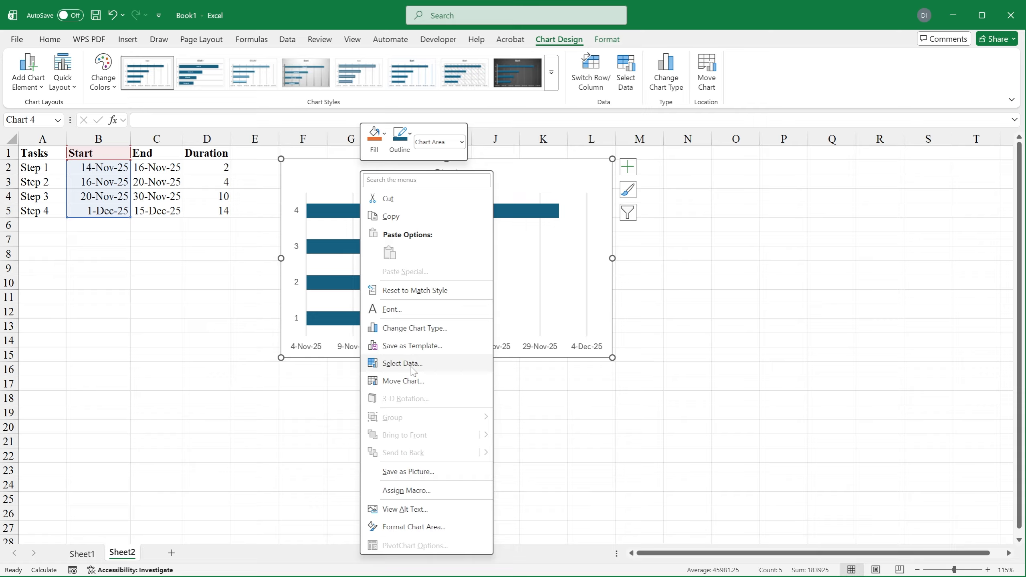
click(411, 368)
click(395, 262)
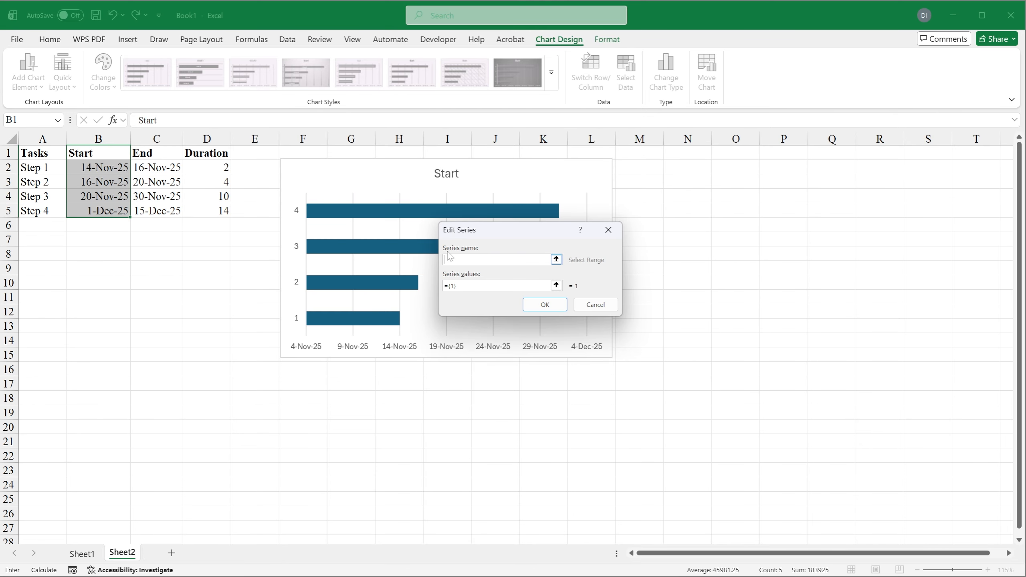
click(211, 154)
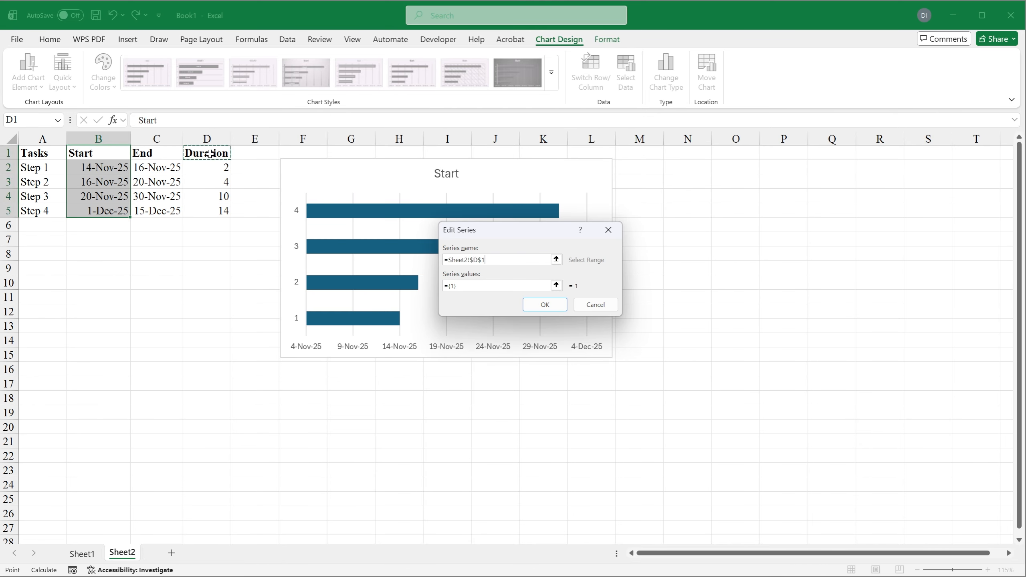
drag(494, 286, 448, 286)
key(BackSpace)
drag(214, 171, 211, 208)
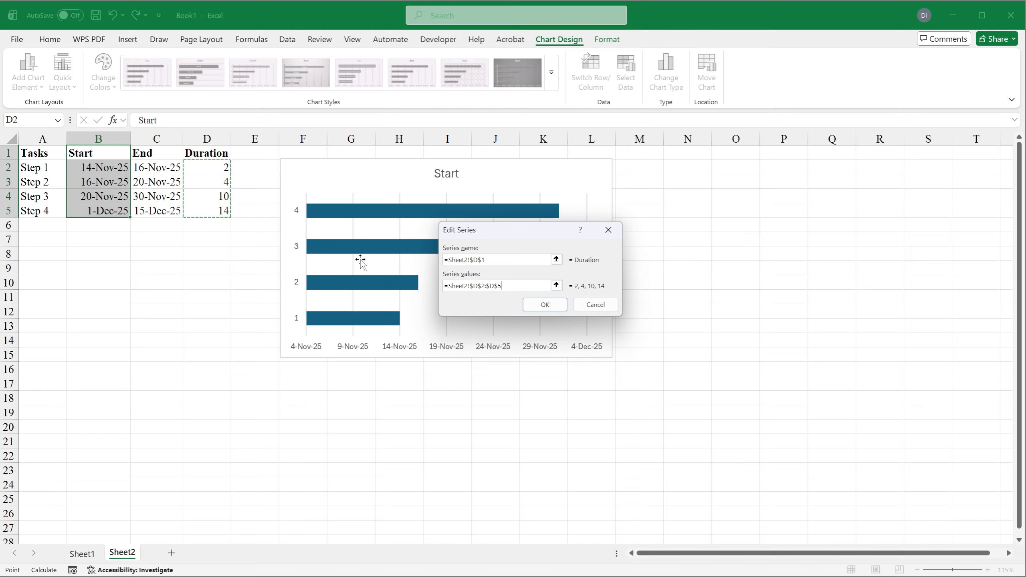
click(545, 305)
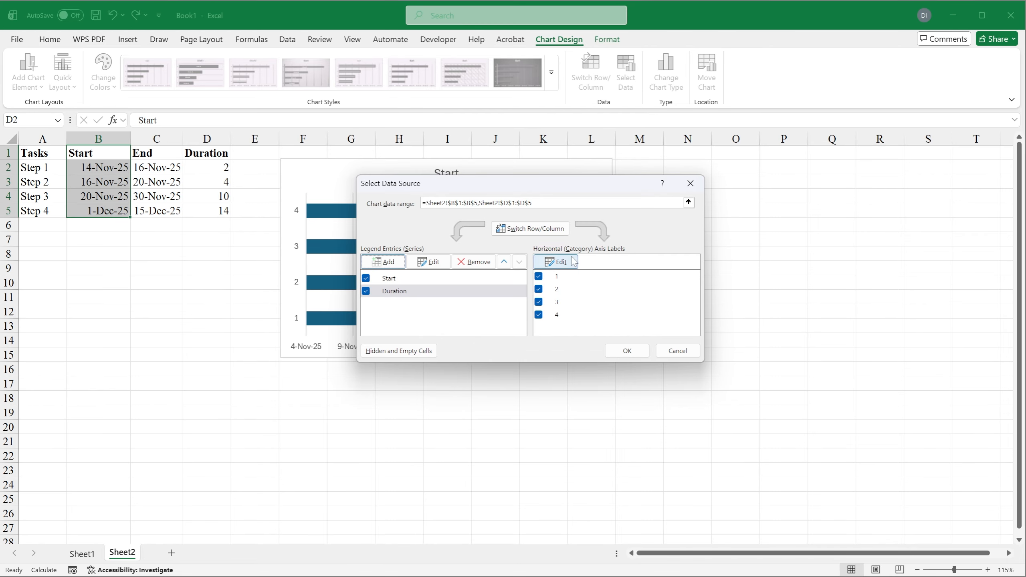
Use the task names in A2:A5 as the chart's category axis labels and widen the chart slightly
click(557, 262)
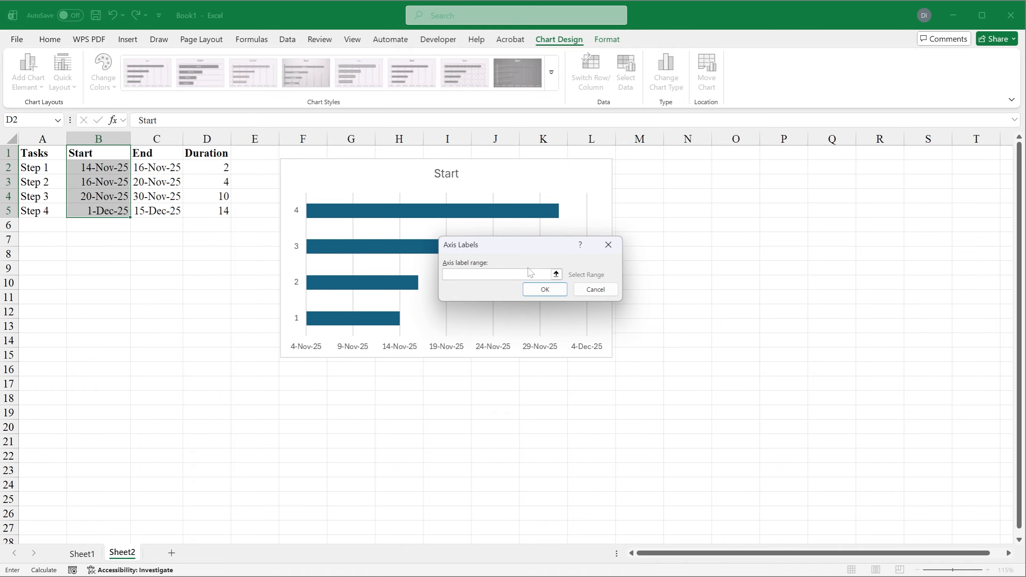
drag(39, 173, 40, 213)
click(557, 288)
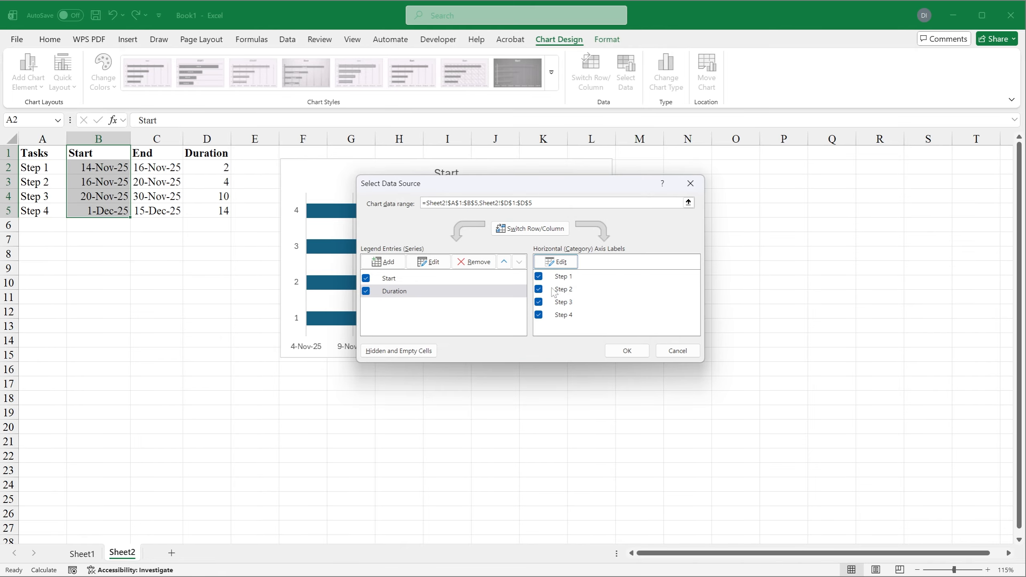
click(627, 351)
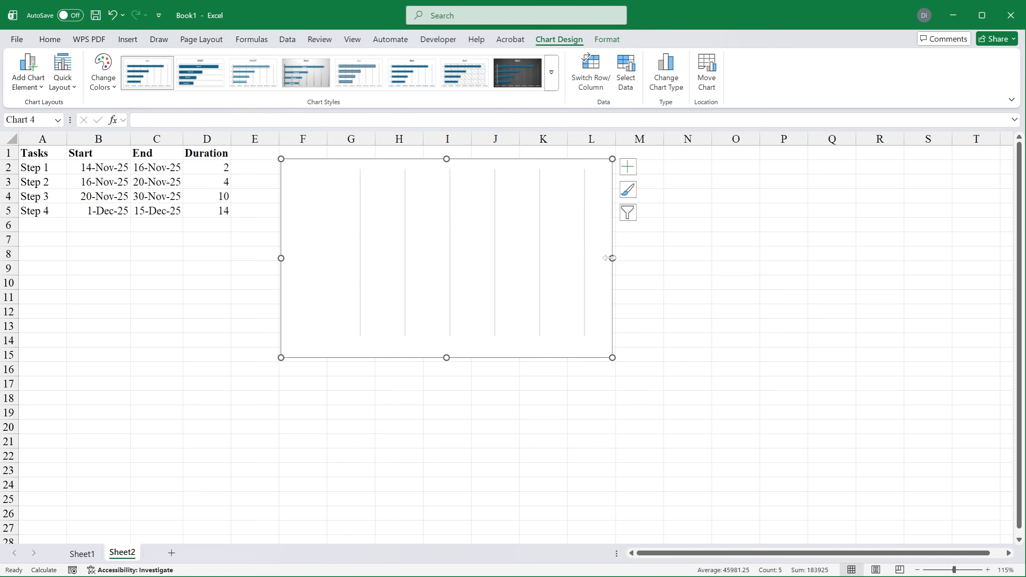
mouse_move(612, 258)
mouse_down()
mouse_move(632, 257)
mouse_move(624, 259)
mouse_up()
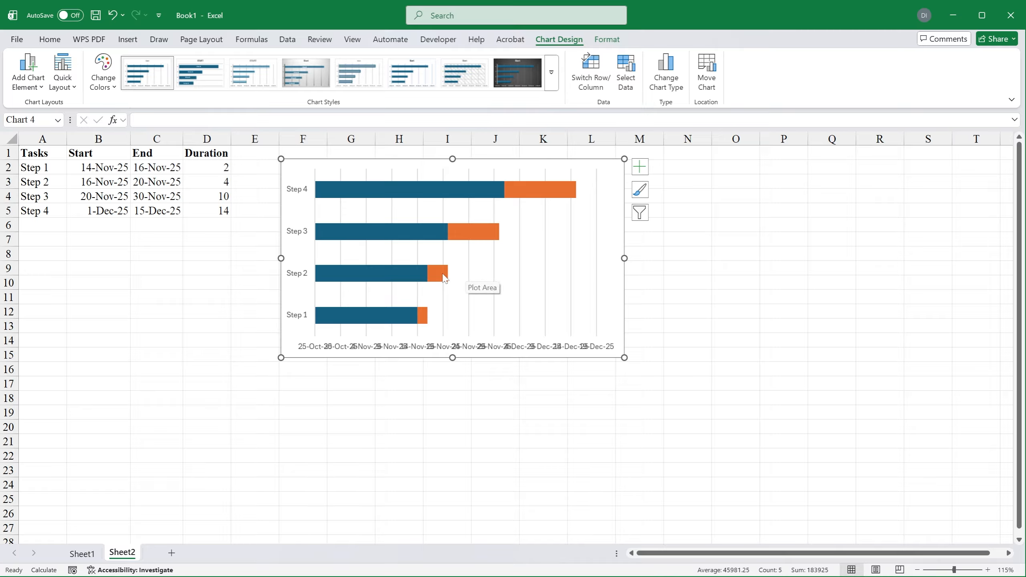
Hide the Start series' bars in the chart by setting their fill to No fill
mouse_move(350, 270)
right_click(378, 195)
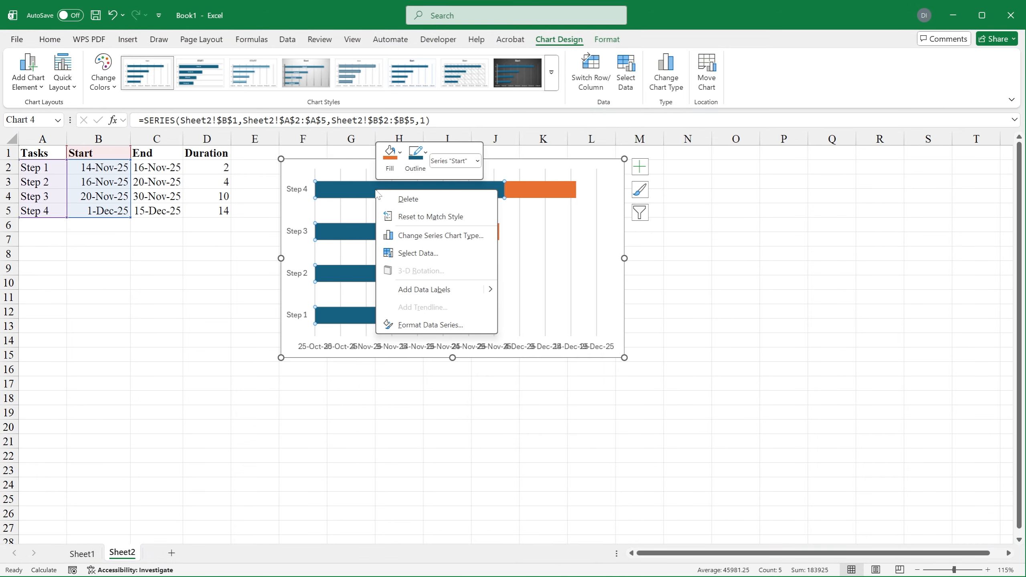
click(430, 325)
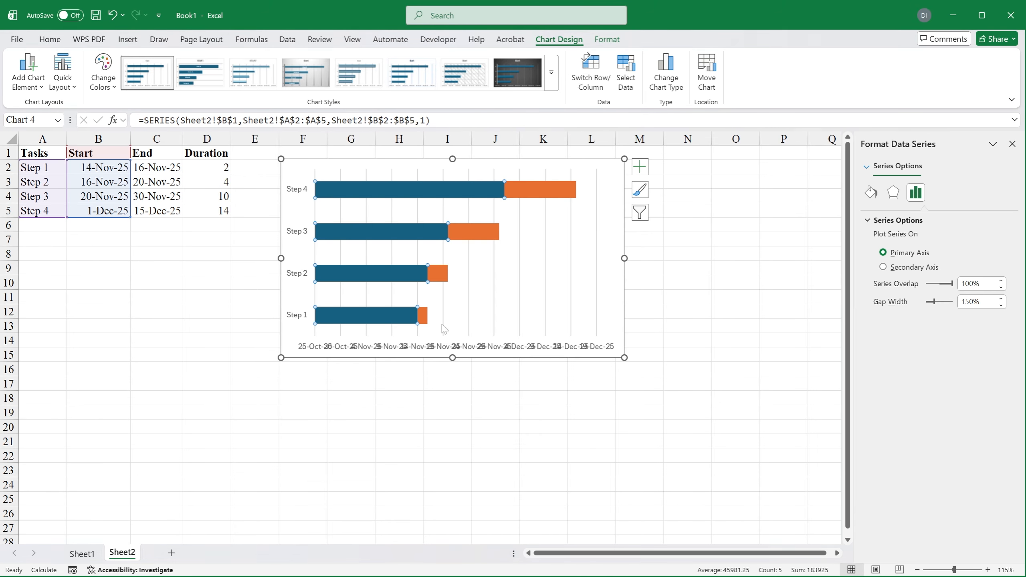
click(871, 193)
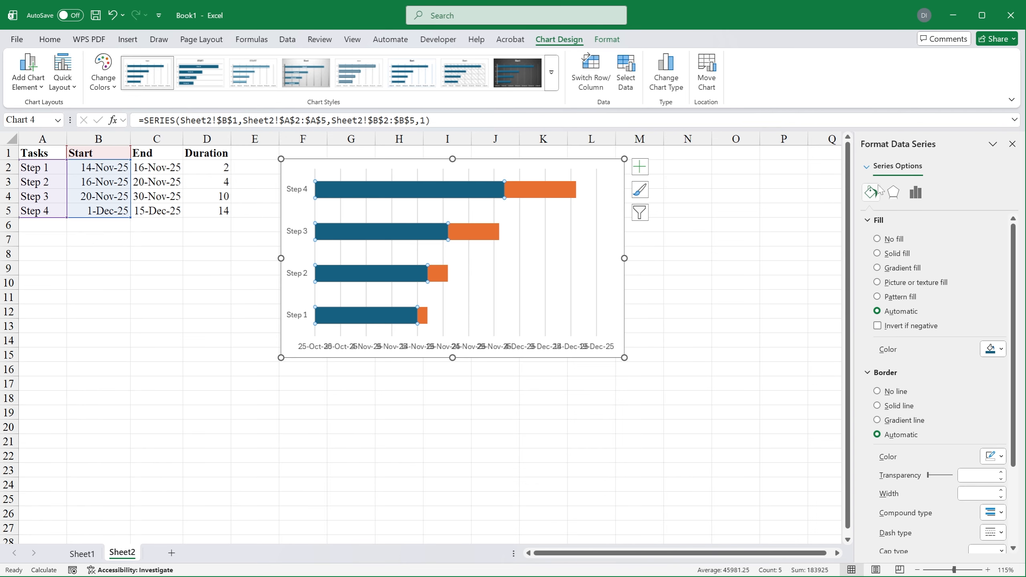
click(878, 239)
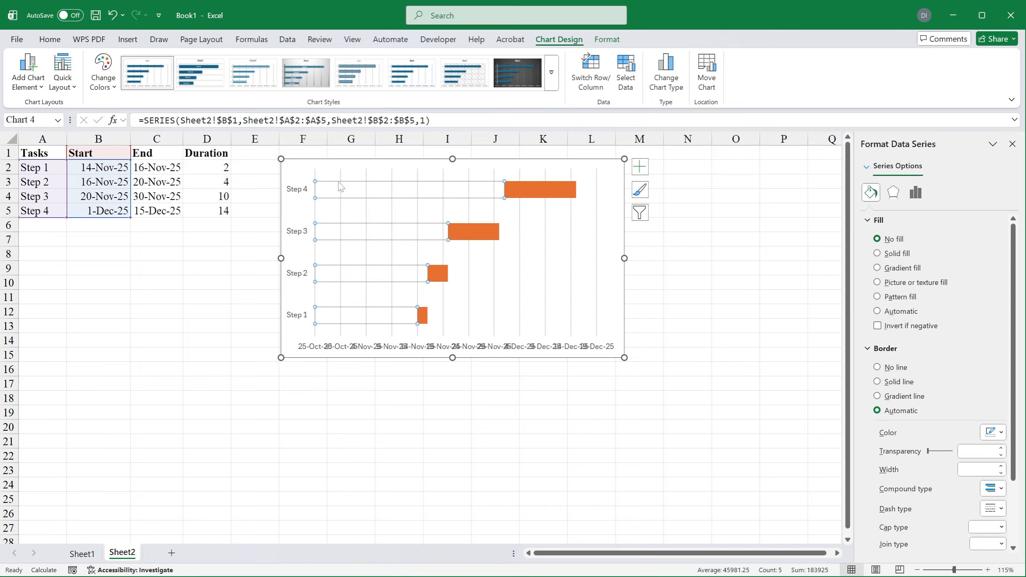
Put the categories on the chart's vertical axis in reverse order and close the axis formatting
click(301, 196)
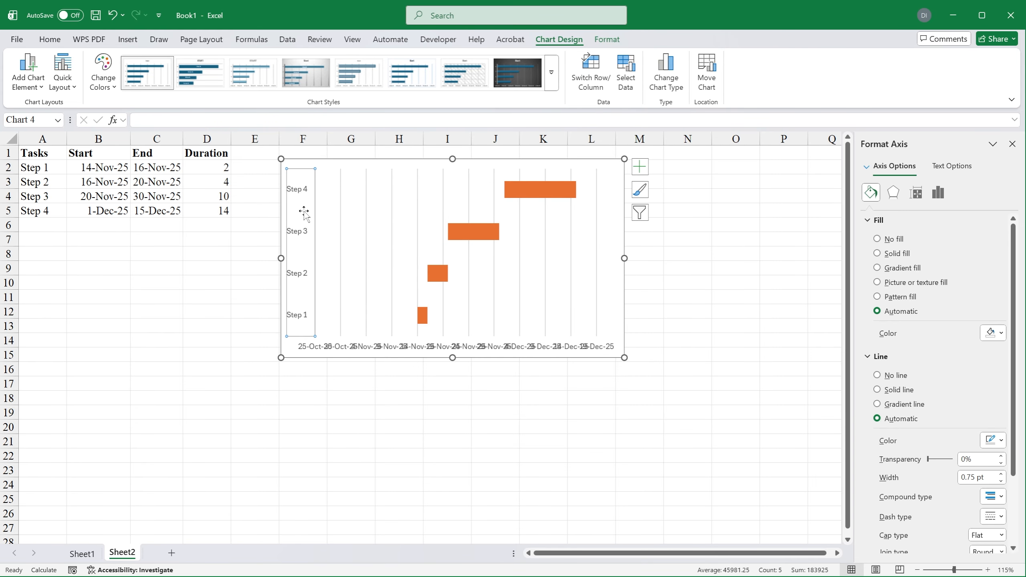
right_click(302, 201)
click(299, 201)
right_click(302, 187)
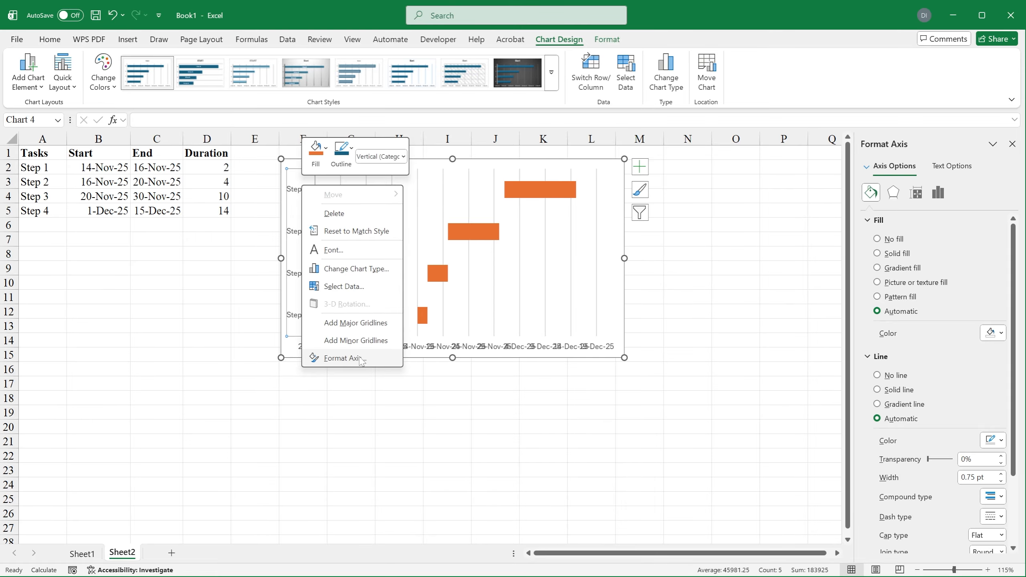
click(343, 358)
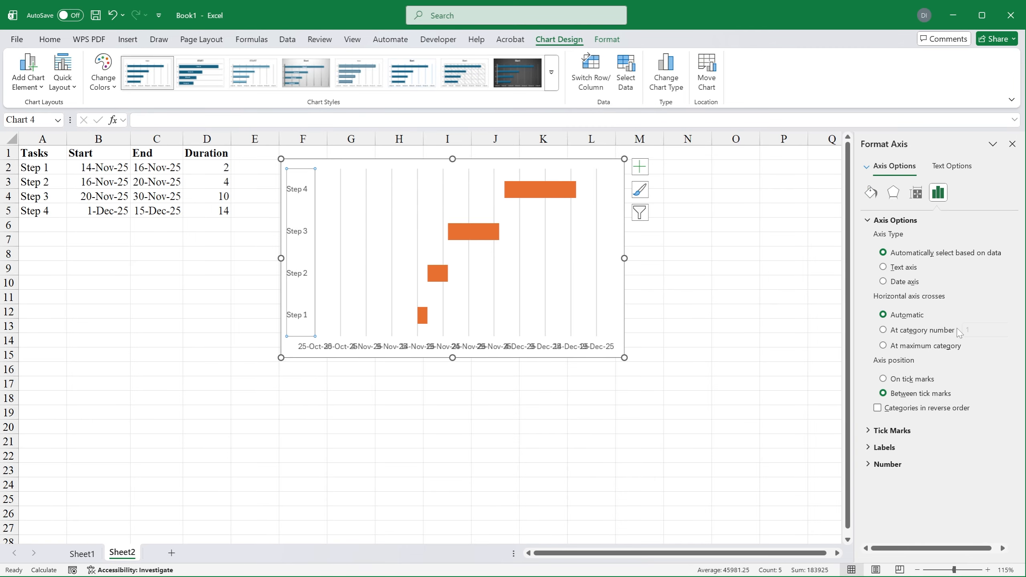
click(878, 408)
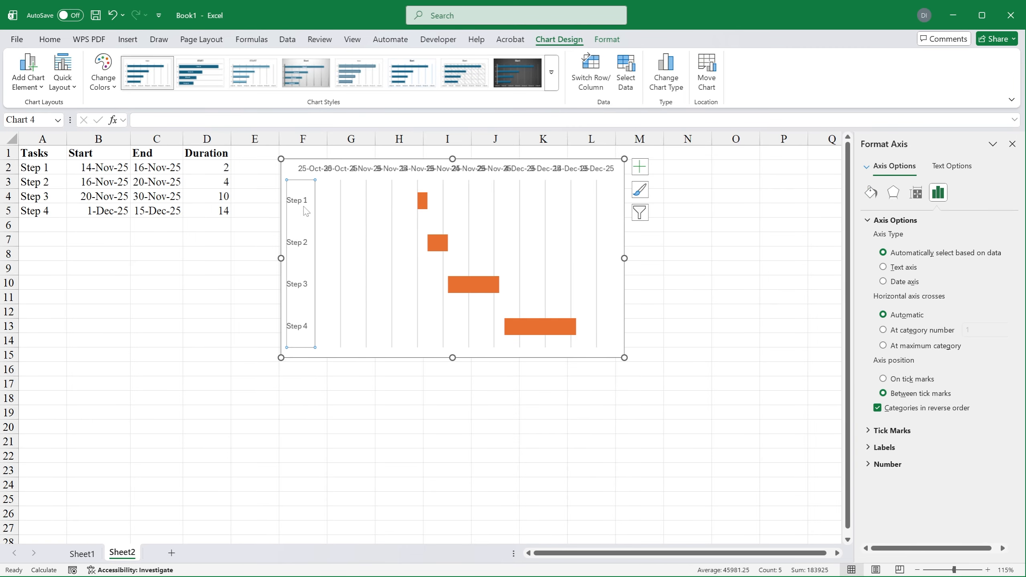
click(1013, 144)
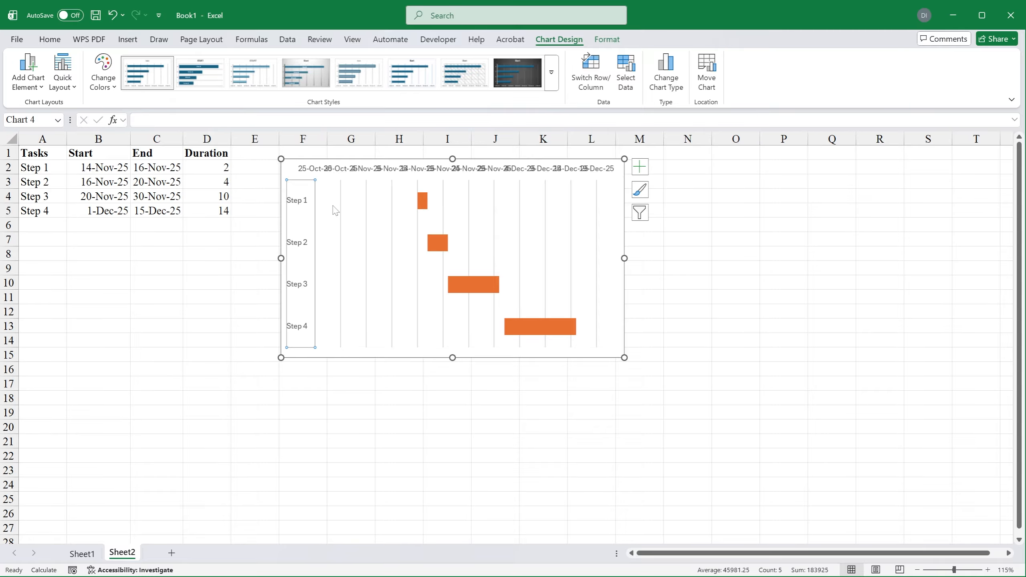
Copy Step 1's start date from B2 into cell B7
click(119, 174)
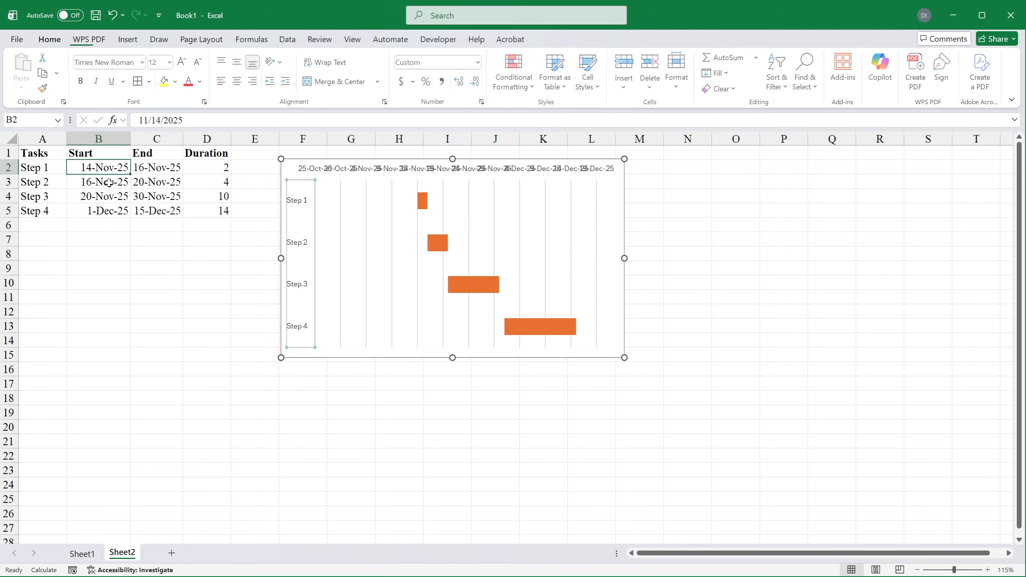
key(ctrl+c)
click(103, 224)
click(104, 236)
key(ctrl+v)
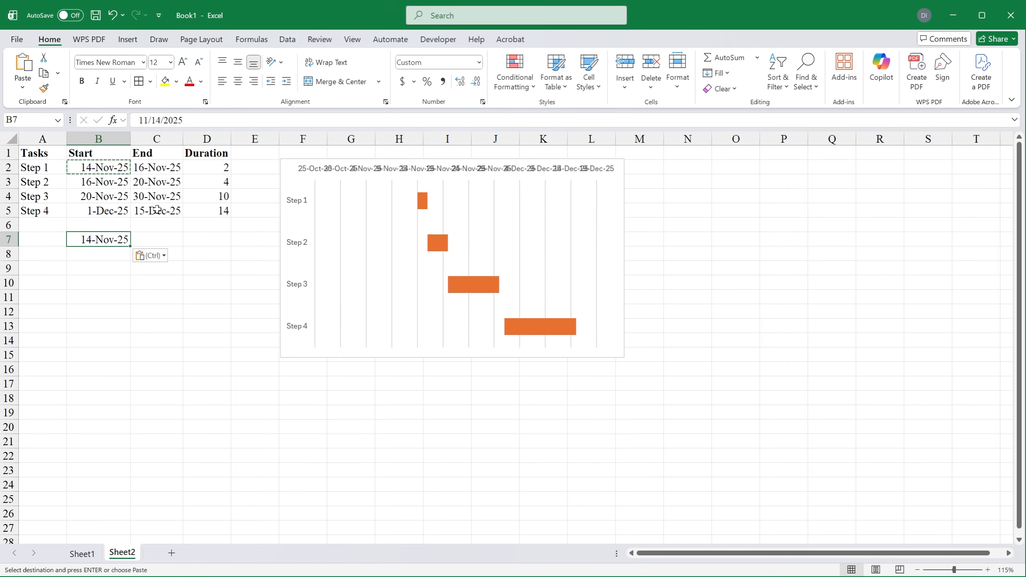
Copy Step 4's end date from C5 into cell C7
click(157, 210)
key(ctrl+c)
click(147, 239)
key(ctrl+v)
Apply the General number format to the copied dates in B7:C7
click(117, 243)
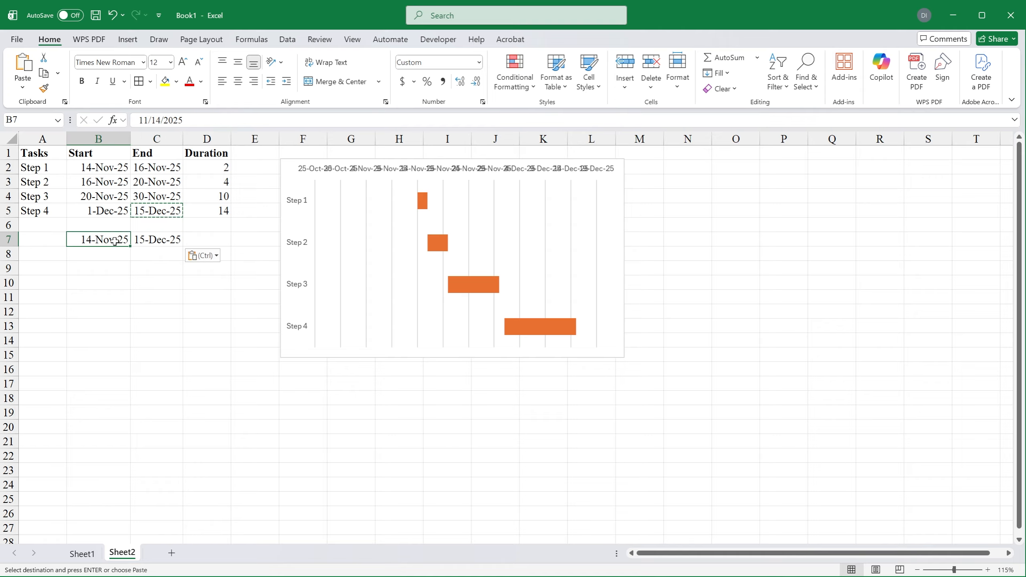
drag(104, 244, 157, 243)
click(479, 63)
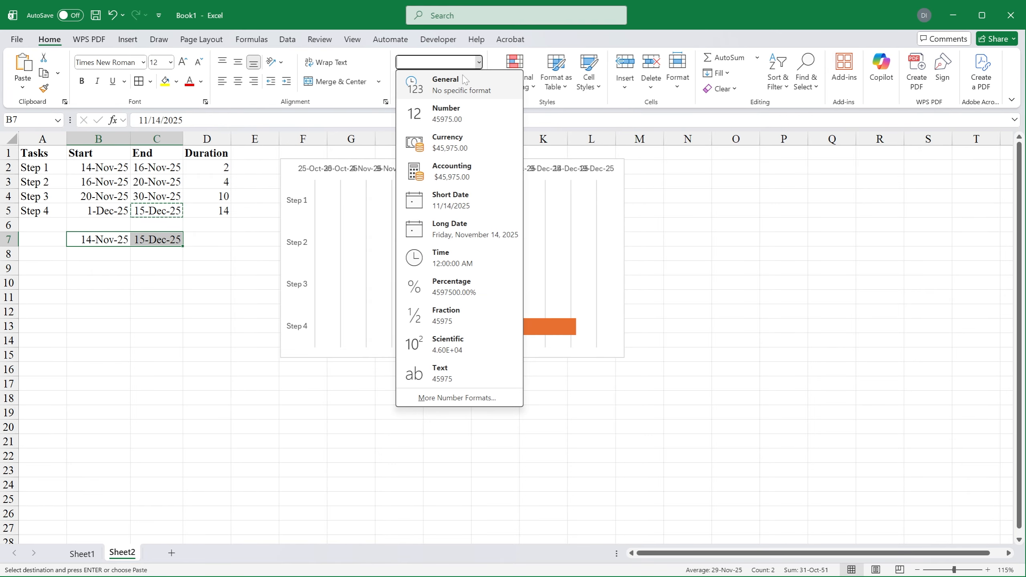
click(446, 81)
click(148, 298)
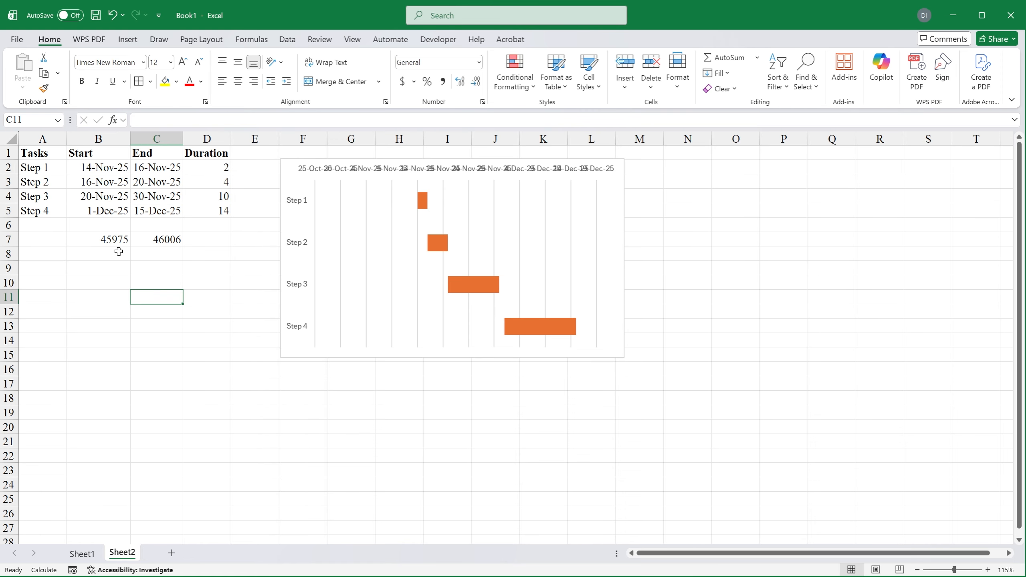
click(114, 239)
key(ctrl+c)
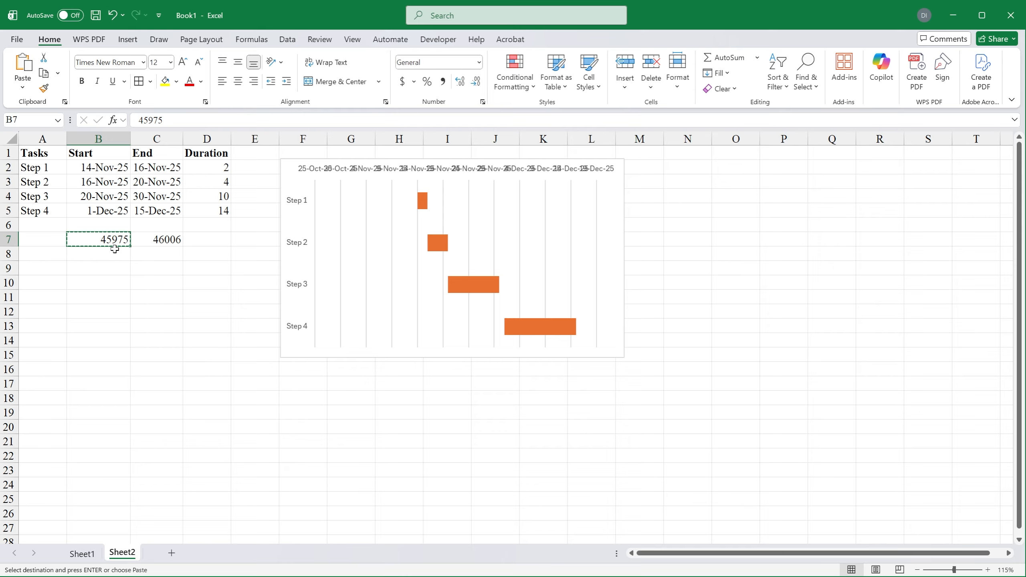
click(424, 202)
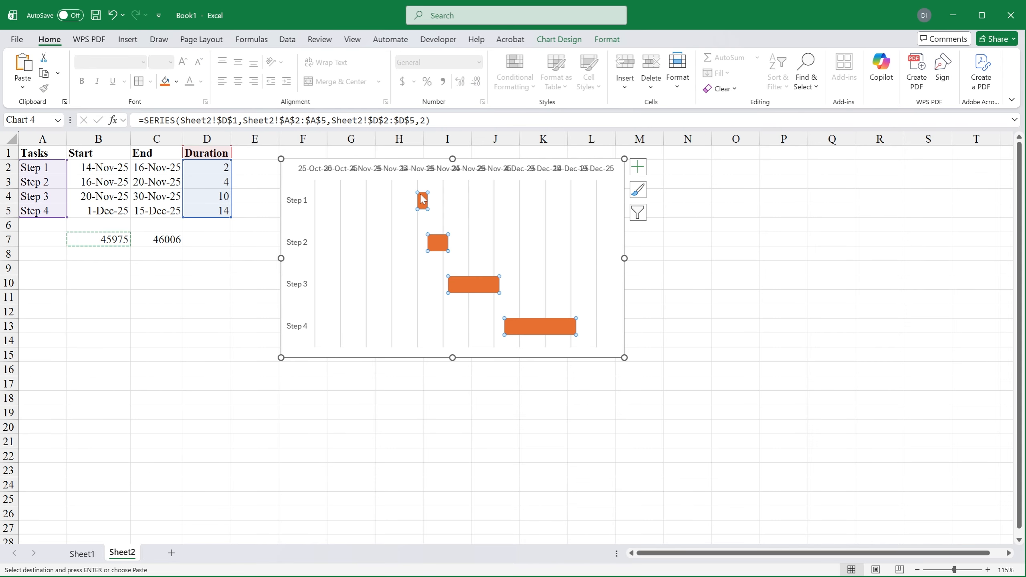
right_click(424, 201)
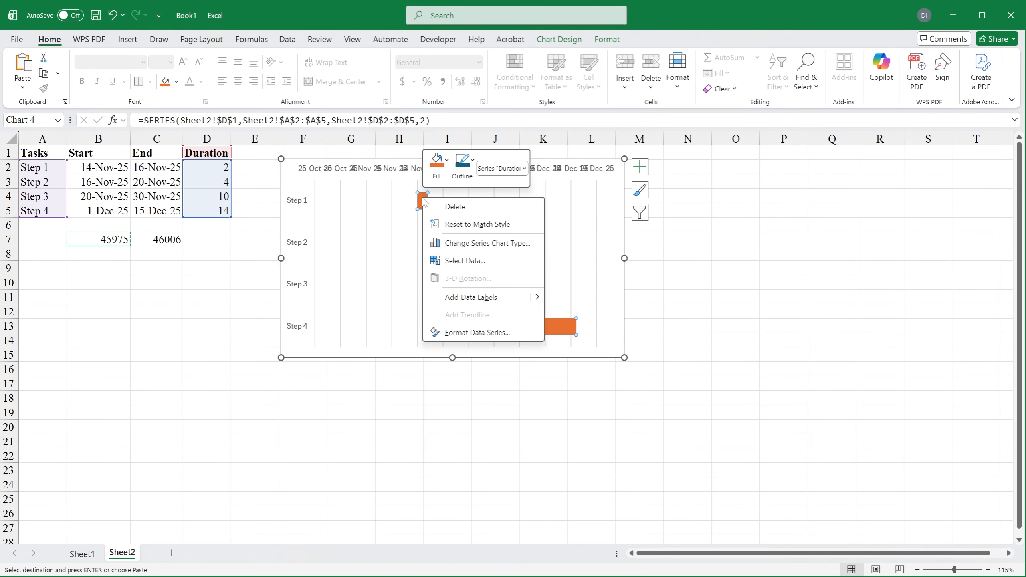
click(478, 333)
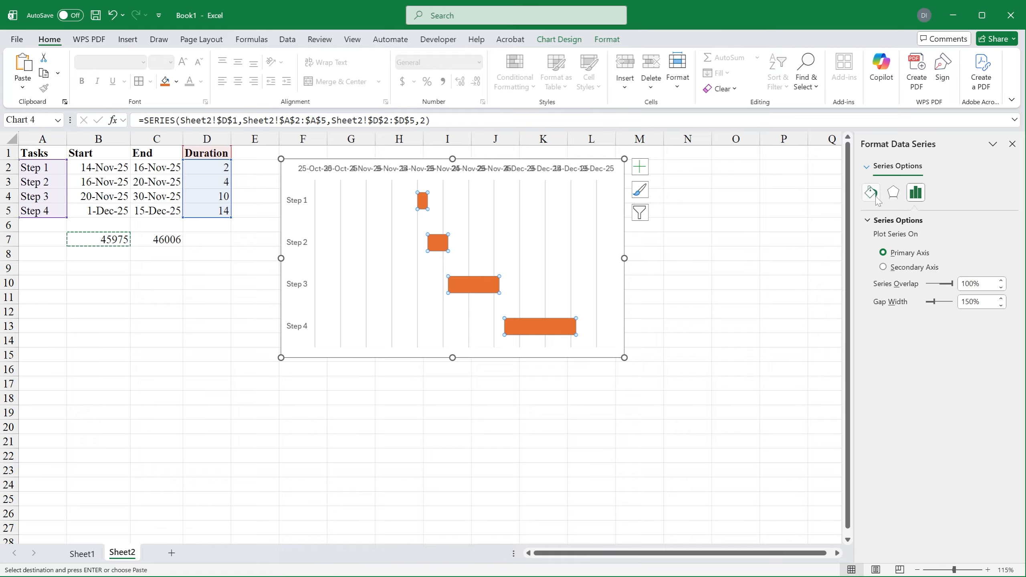
key(Escape)
Set the minimum bound of the chart's horizontal date axis to 45975, copied from cell B7
click(318, 172)
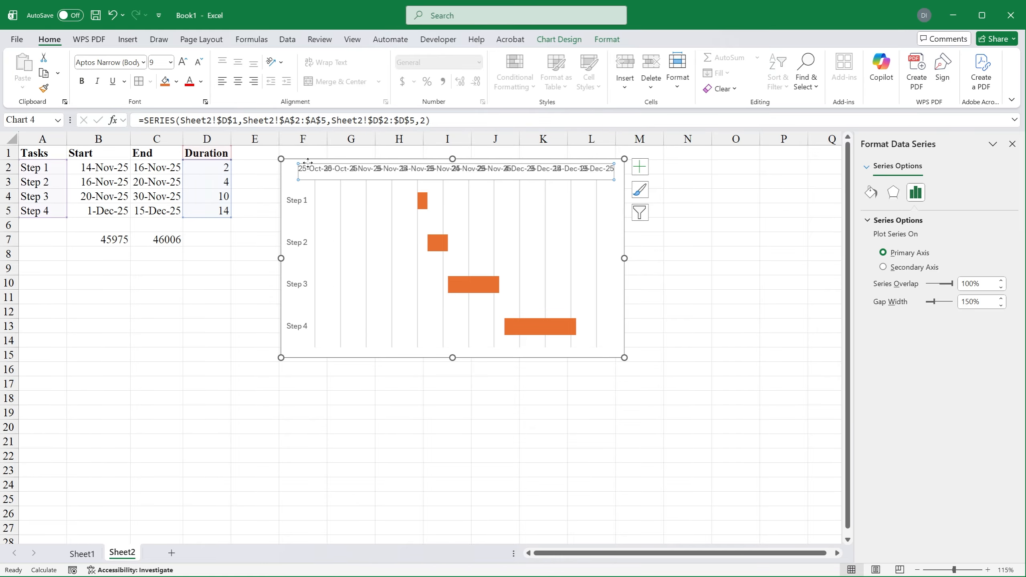
right_click(318, 172)
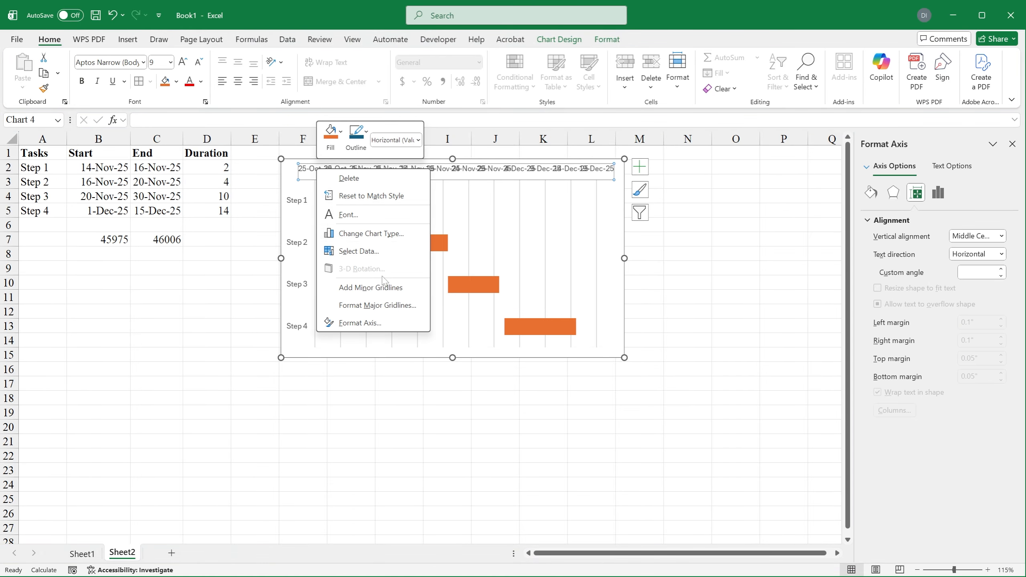
click(344, 326)
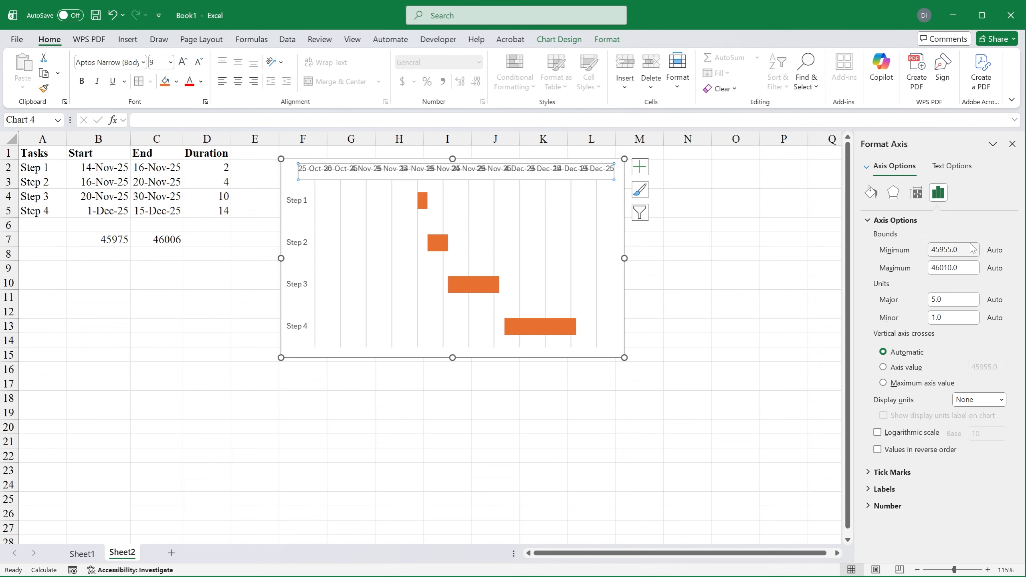
click(952, 250)
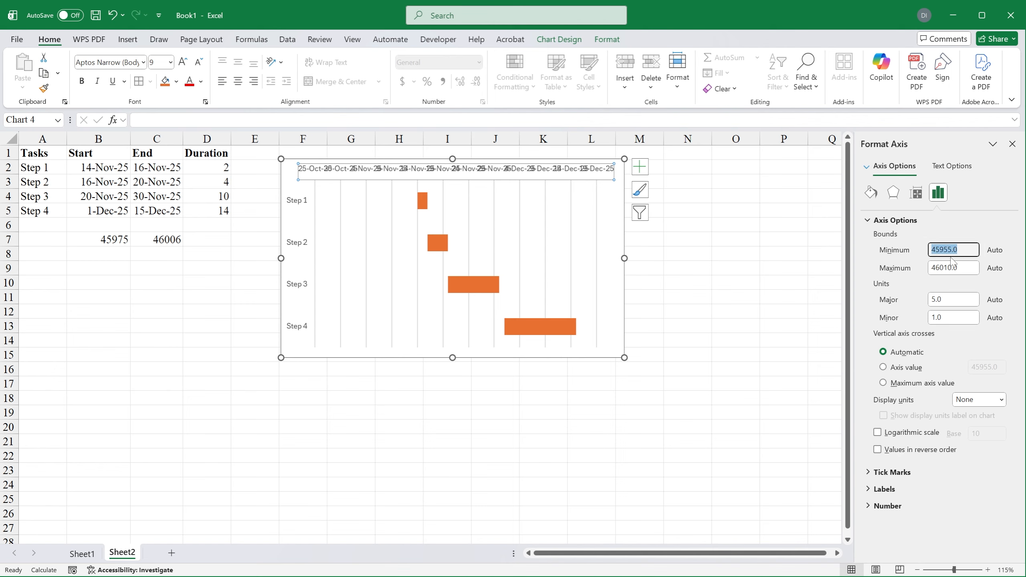
click(125, 244)
key(ctrl+c)
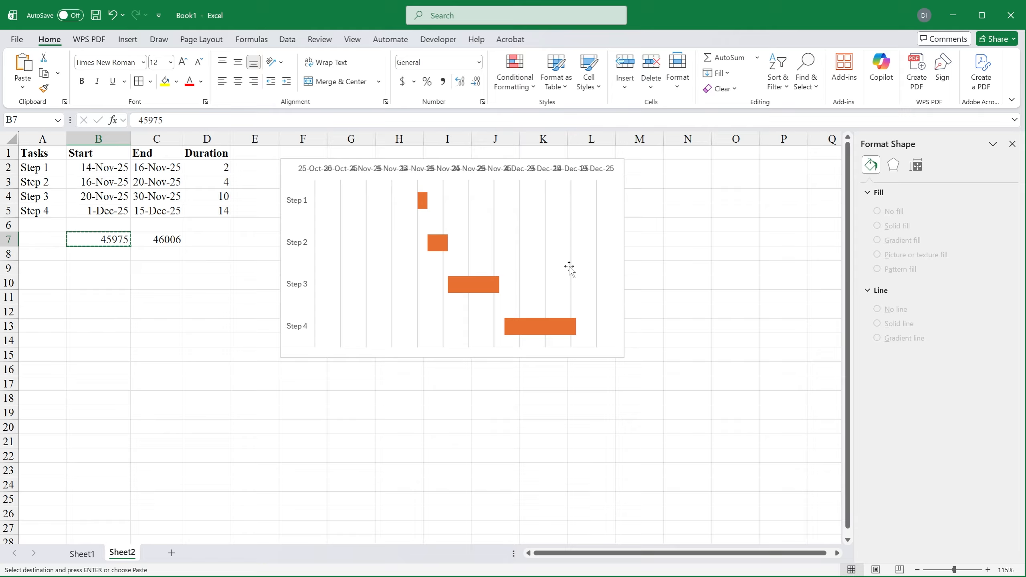
click(301, 169)
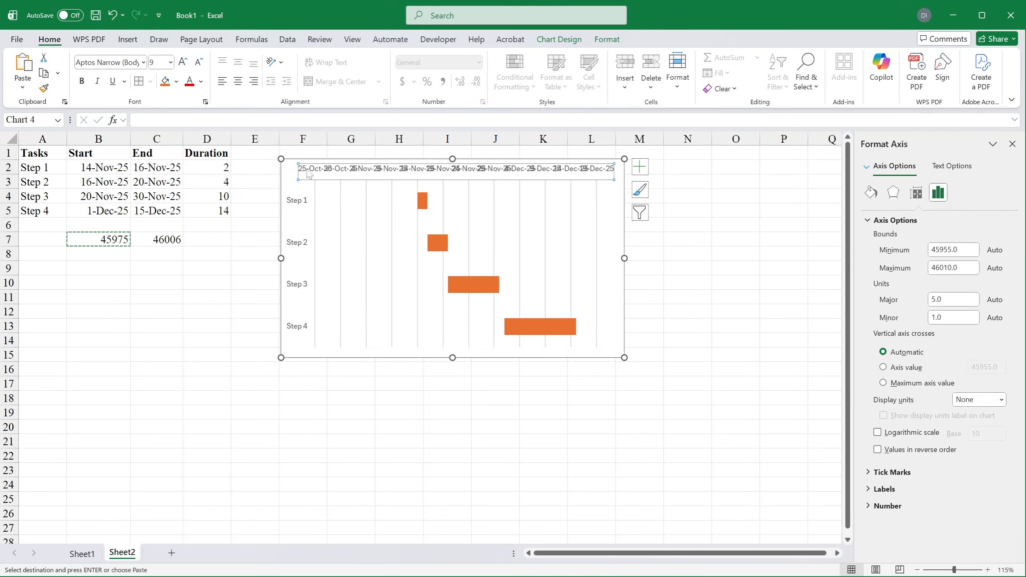
double_click(973, 257)
key(ctrl+v)
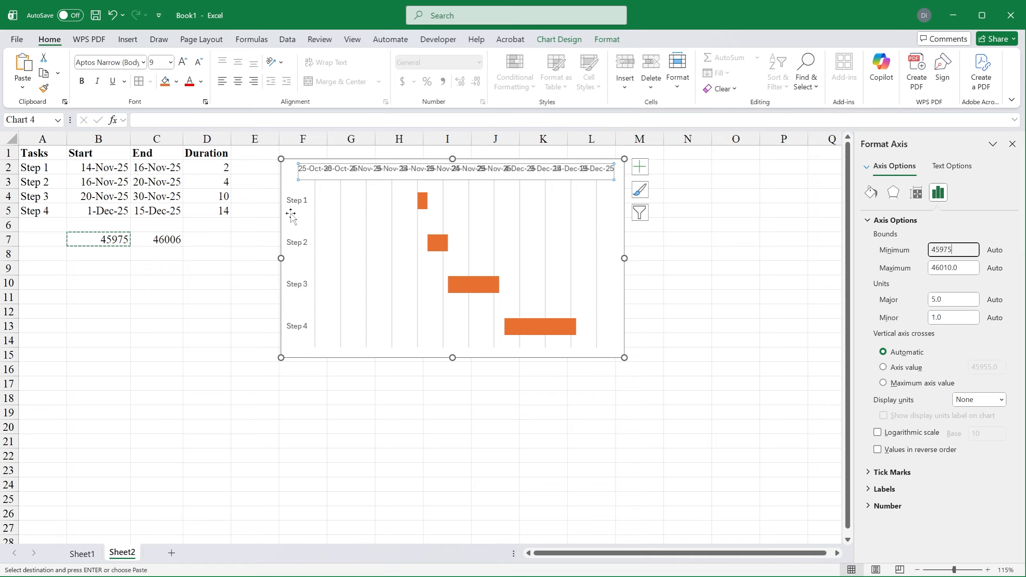
key(Tab)
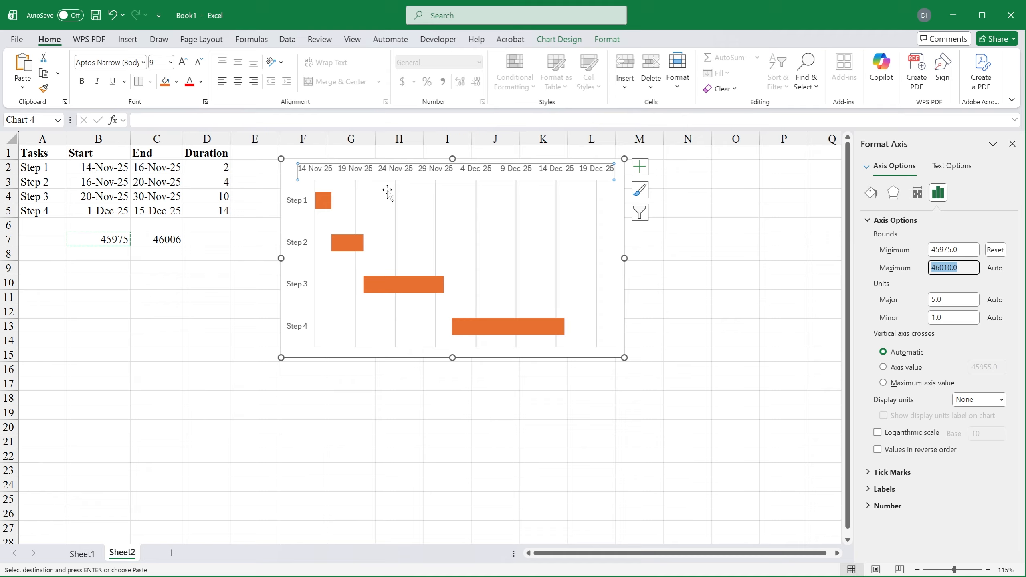
Set the date axis's maximum bound to 46006, copied from cell C7, and close the axis formatting
click(177, 237)
key(ctrl+c)
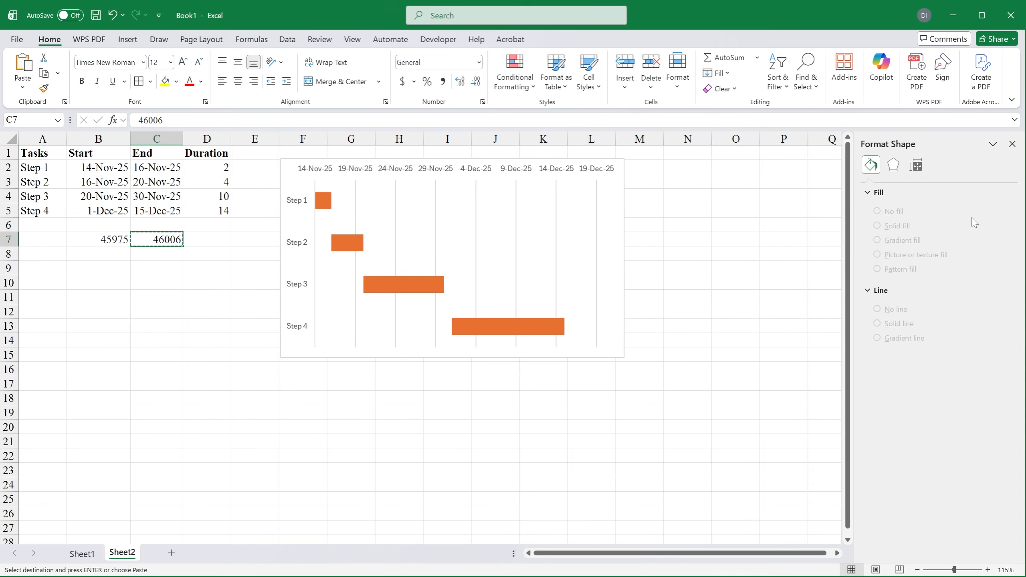
click(407, 170)
drag(969, 268, 886, 261)
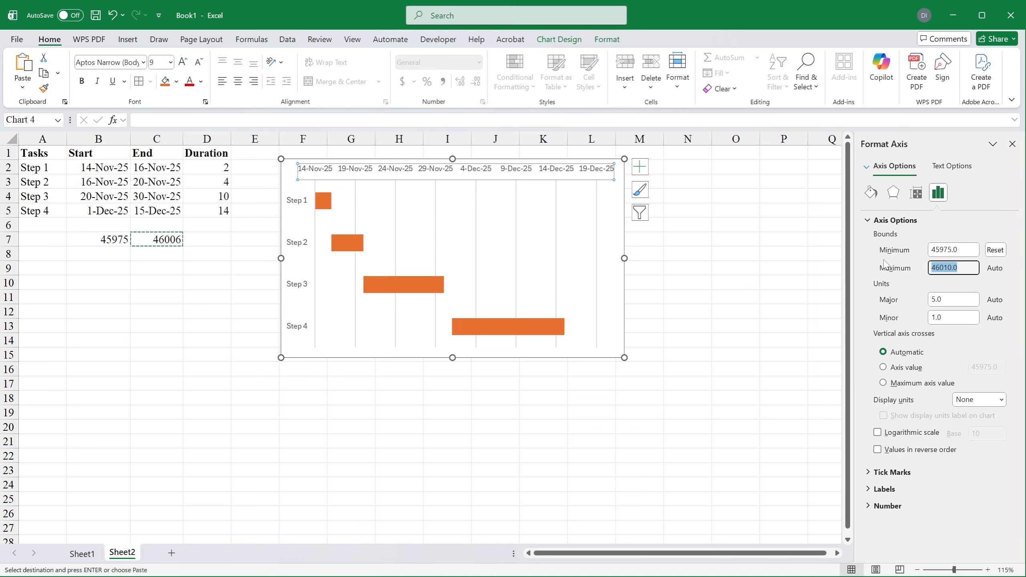
key(ctrl+v)
click(928, 300)
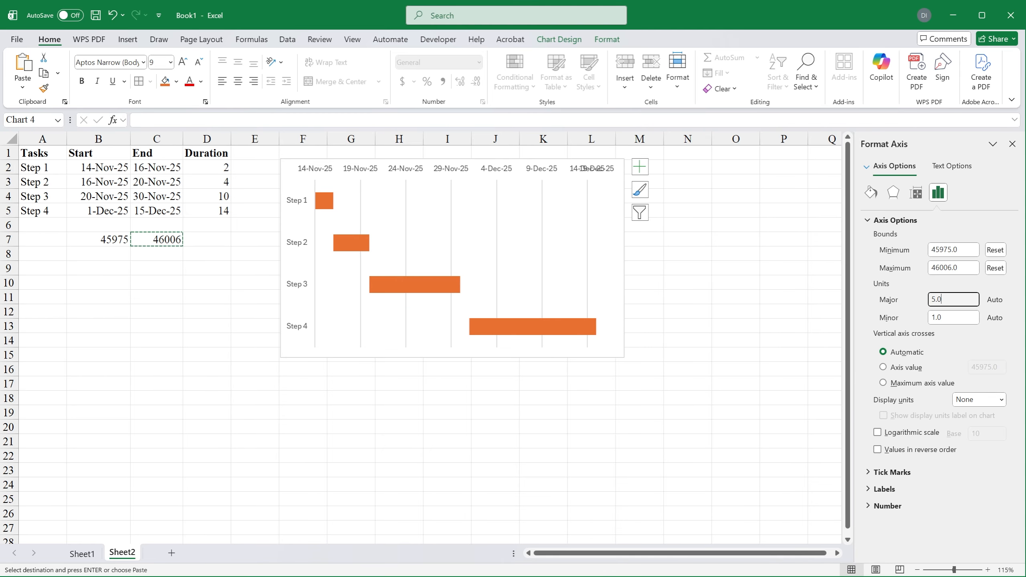
click(1012, 145)
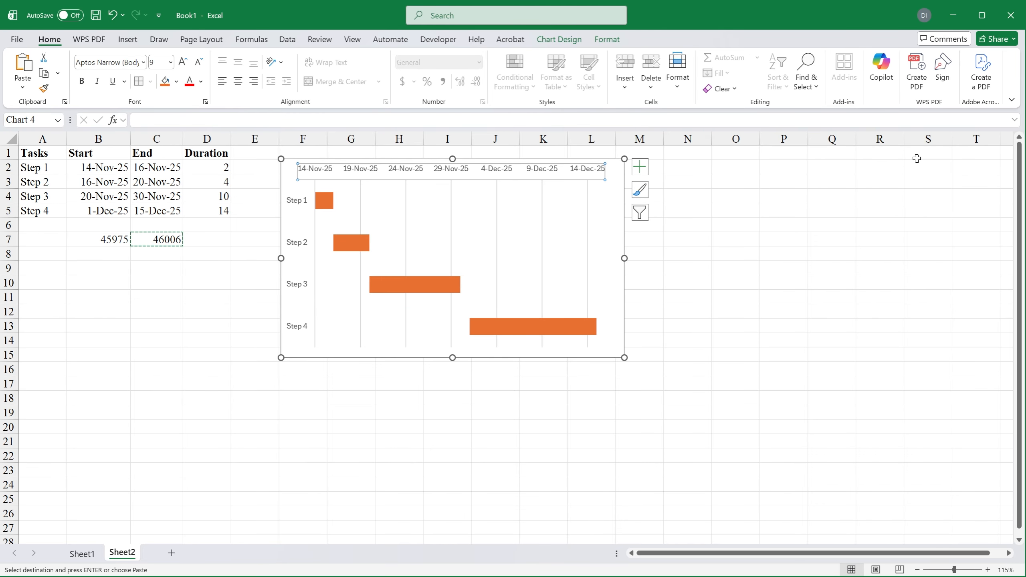
click(683, 269)
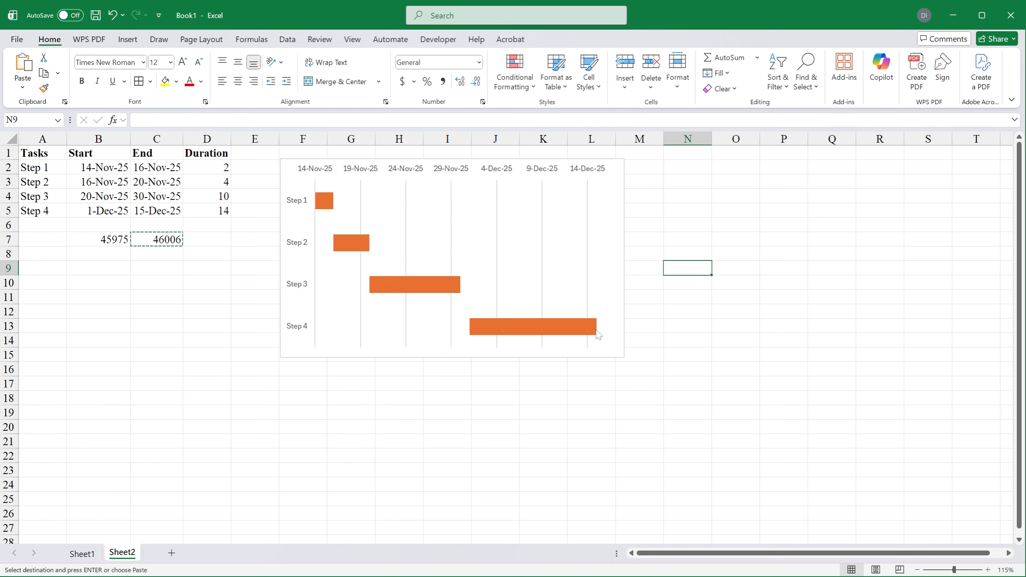
Add a chart title to the Gantt chart and change its text to "November Project"
mouse_move(597, 330)
click(287, 352)
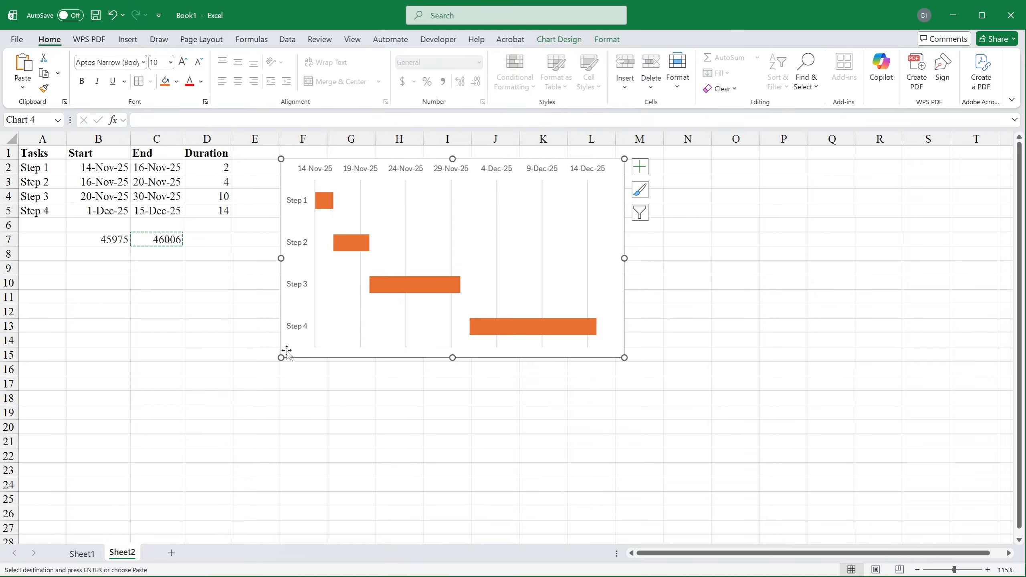
click(642, 168)
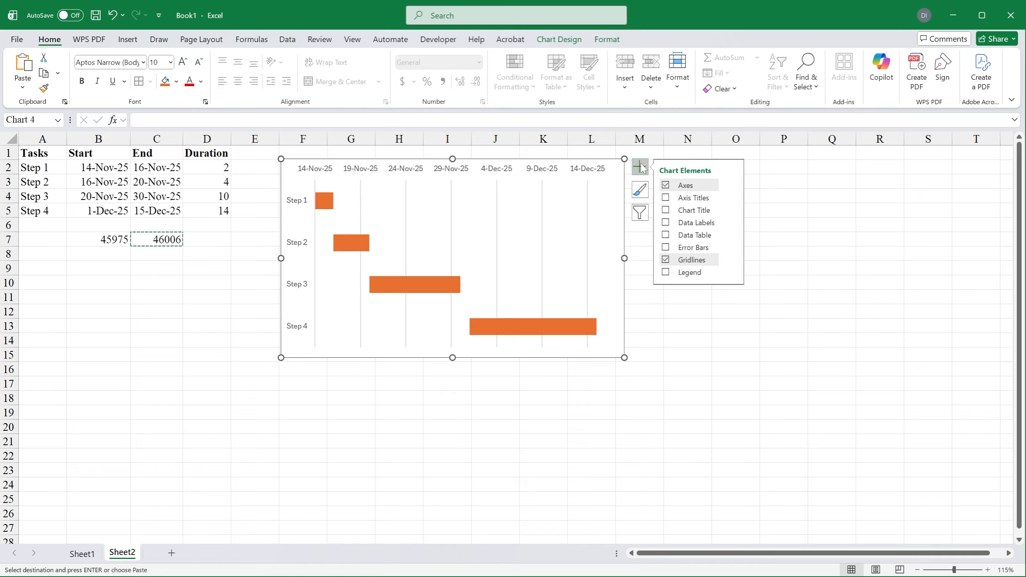
click(666, 210)
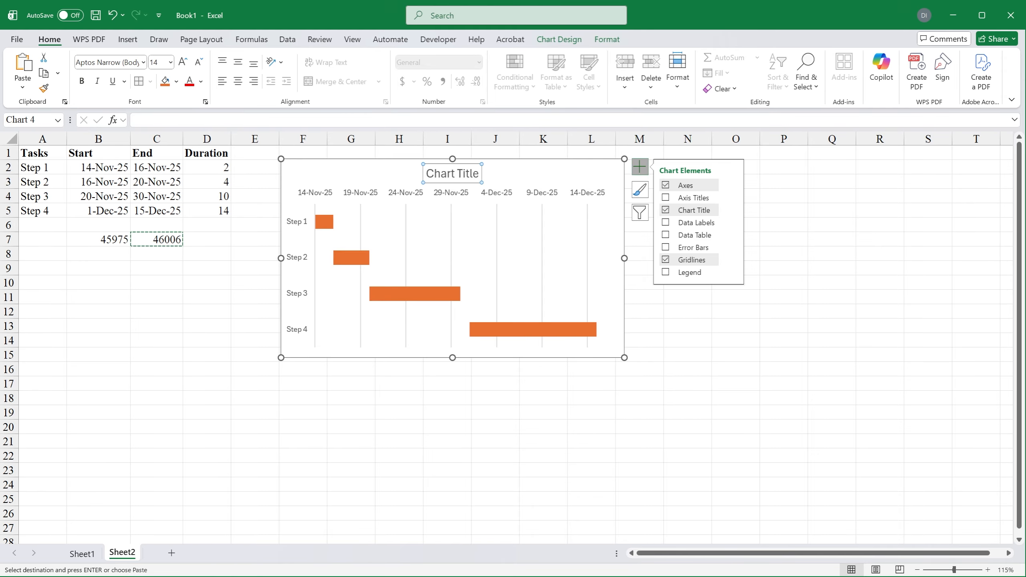
triple_click(442, 182)
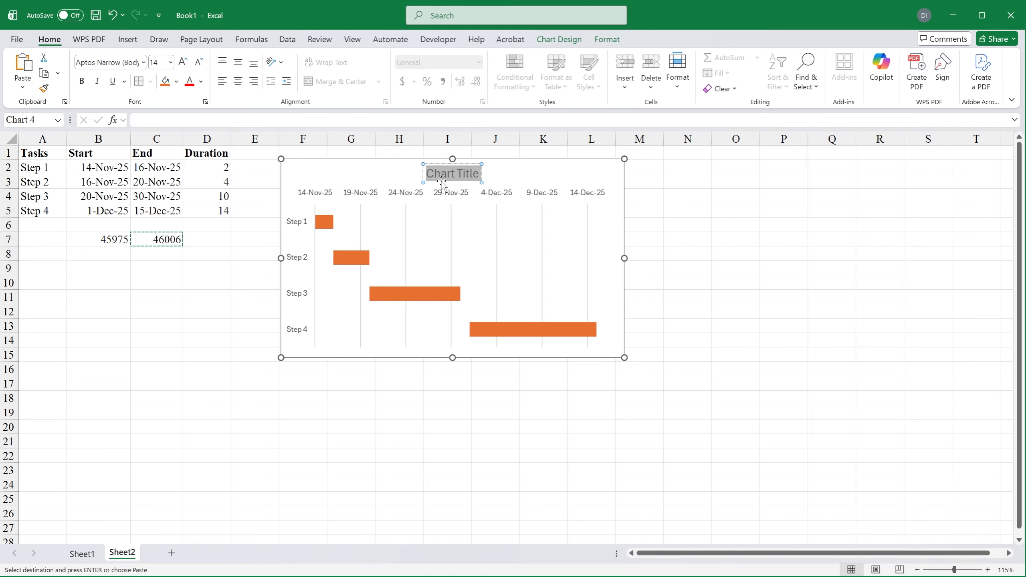
text(Project)
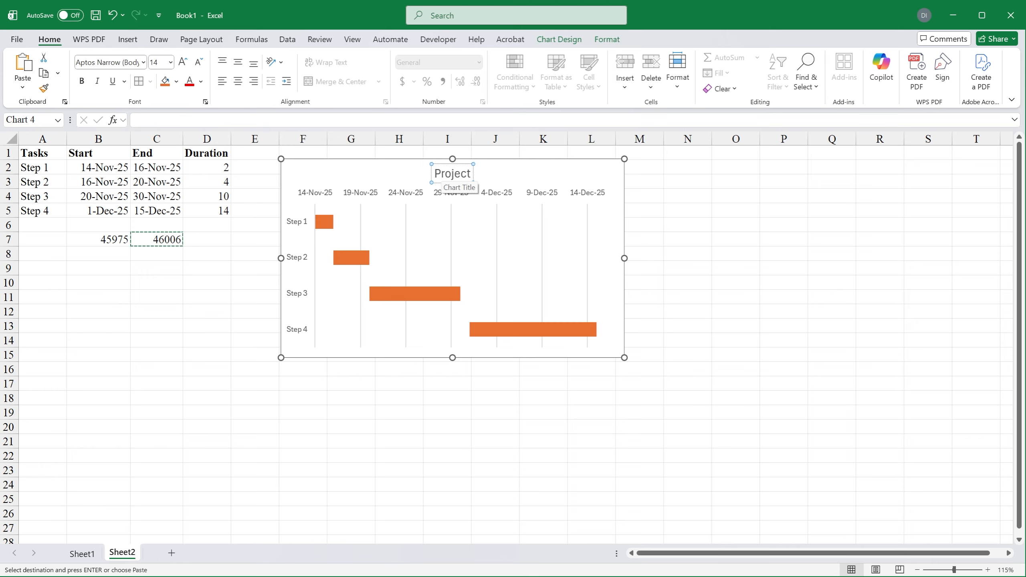
key(Home)
text(November)
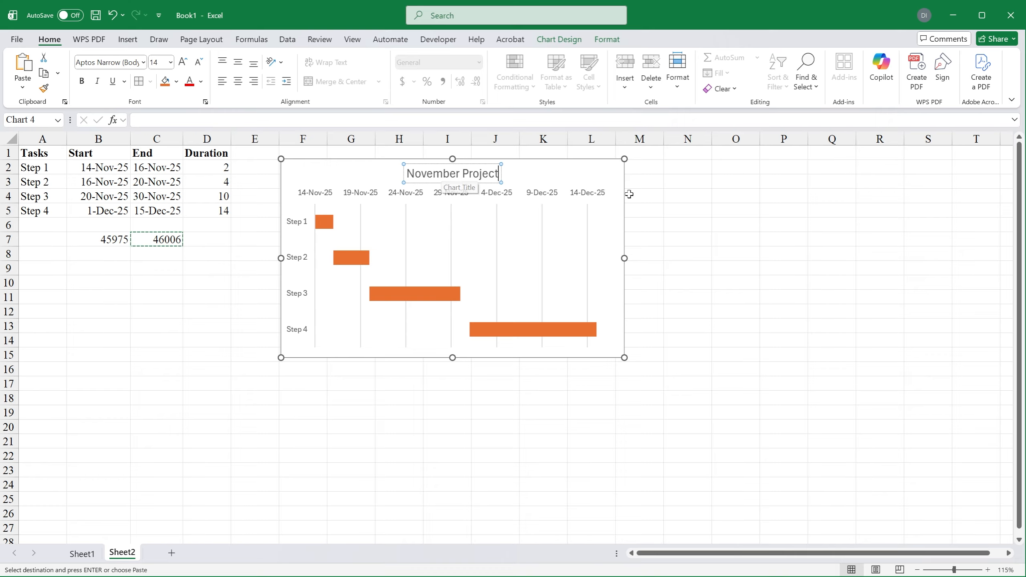
click(649, 199)
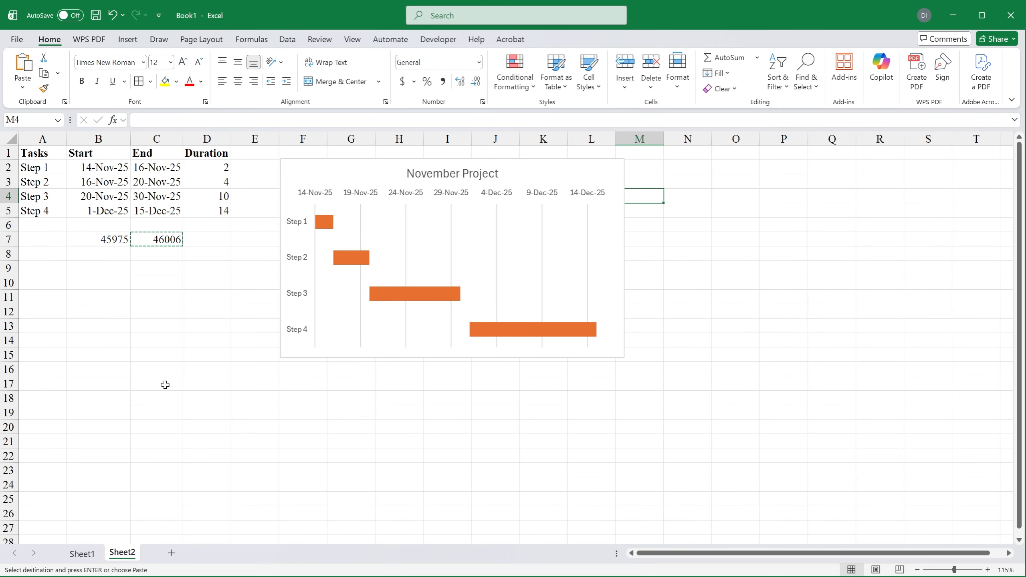